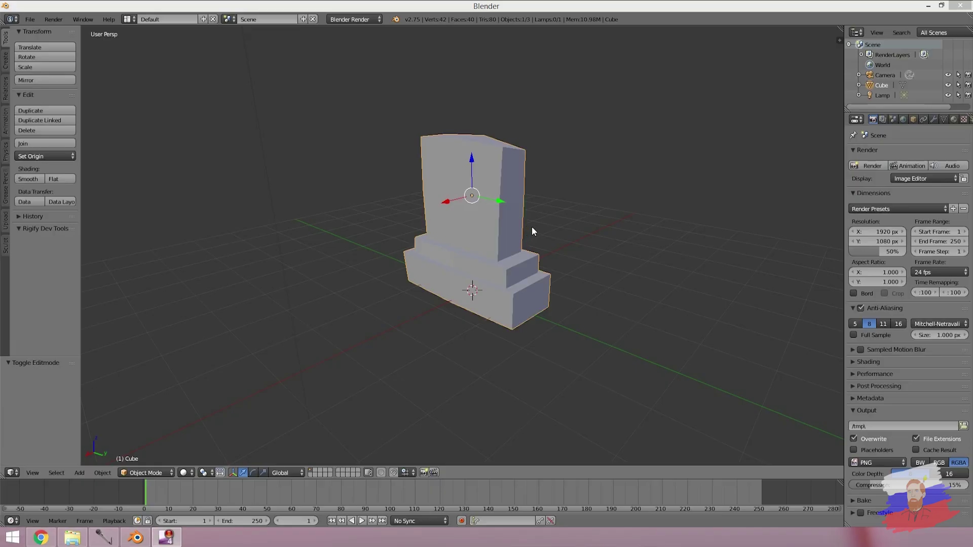
Split the 3D view into three areas and make the upper-right one an image editor.
{"action": "mouse_move", "coordinate": [531, 226]}
{"action": "middle_mouse_down"}
{"action": "mouse_move", "coordinate": [513, 246]}
{"action": "mouse_move", "coordinate": [516, 221]}
{"action": "mouse_move", "coordinate": [514, 240]}
{"action": "mouse_move", "coordinate": [411, 253]}
{"action": "mouse_move", "coordinate": [439, 239]}
{"action": "mouse_move", "coordinate": [378, 241]}
{"action": "mouse_move", "coordinate": [430, 236]}
{"action": "middle_mouse_up"}
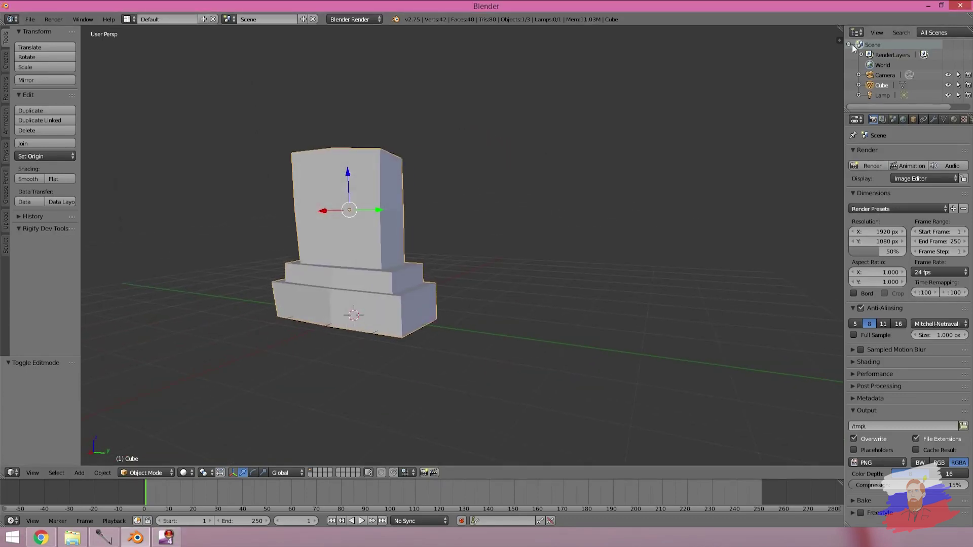
{"action": "left_click_drag", "start_coordinate": [840, 27], "coordinate": [463, 64]}
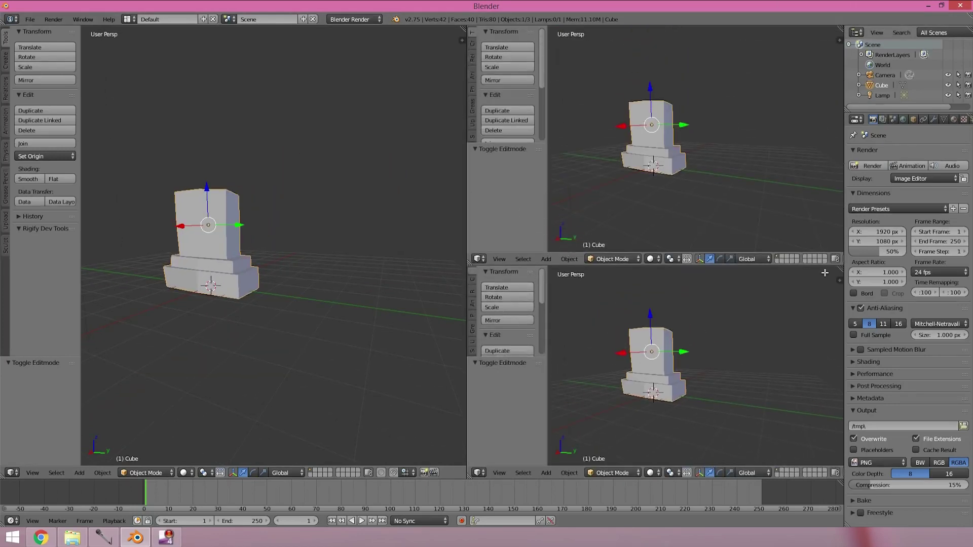
{"action": "left_click_drag", "start_coordinate": [840, 29], "coordinate": [642, 268]}
{"action": "left_click", "coordinate": [479, 267]}
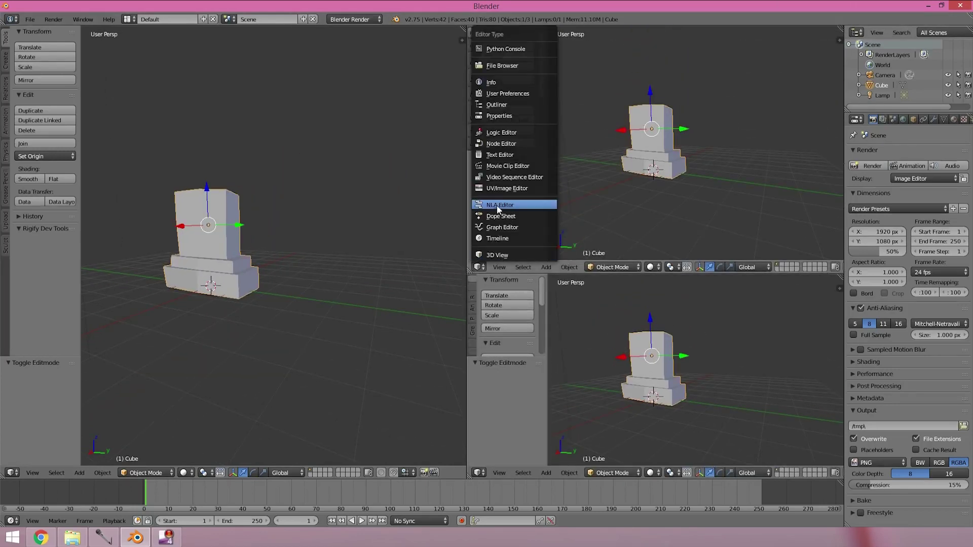
{"action": "left_click", "coordinate": [496, 188]}
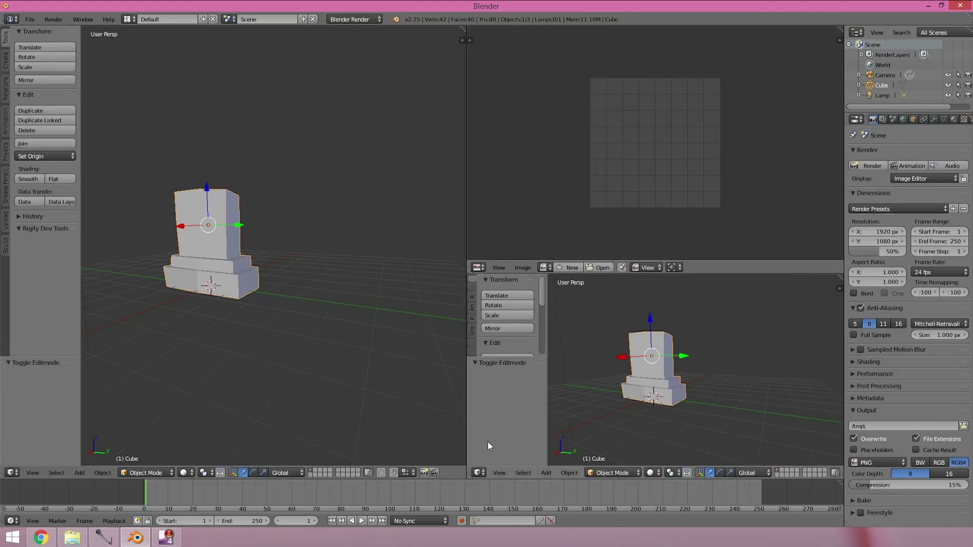
Make the lower-right area a node editor and set the render engine to Cycles.
{"action": "left_click", "coordinate": [482, 471]}
{"action": "left_click", "coordinate": [495, 347]}
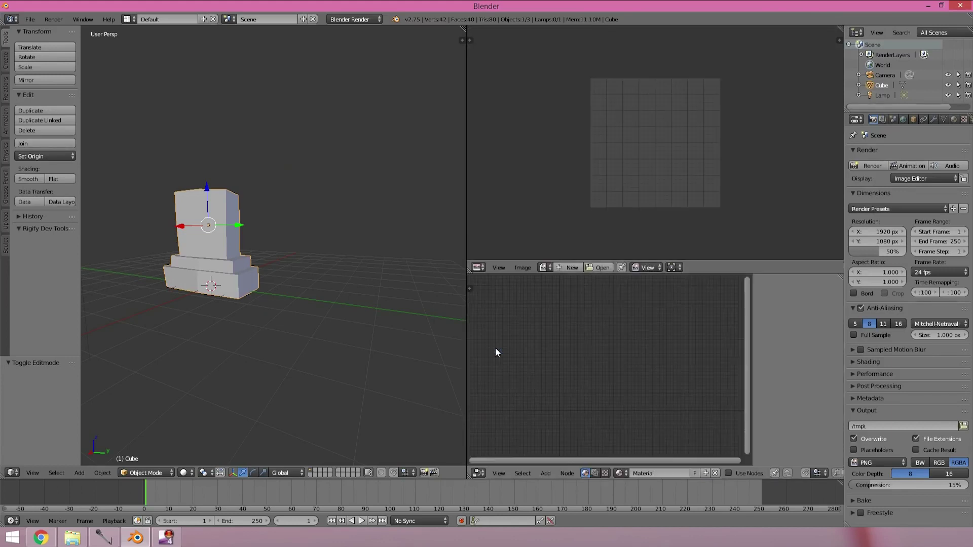
{"action": "left_click", "coordinate": [349, 19]}
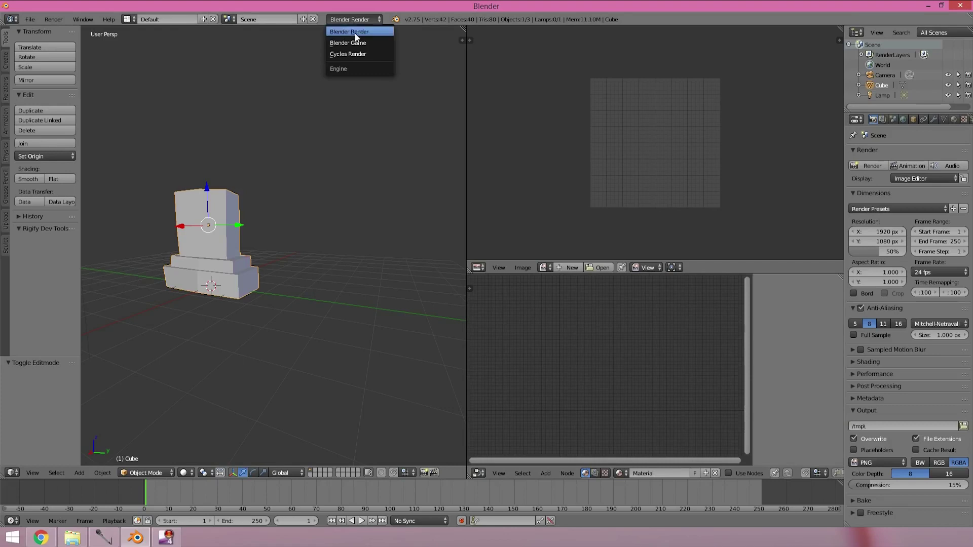
{"action": "left_click", "coordinate": [355, 53]}
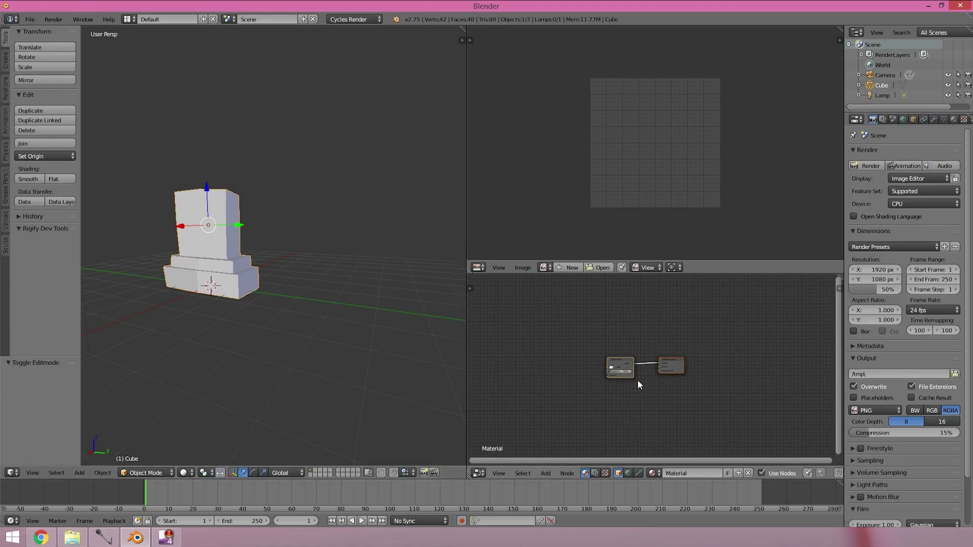
Show the gravestone's material settings and create a new copy of its material.
{"action": "scroll", "coordinate": [638, 385], "scroll_direction": "up", "scroll_amount": 2}
{"action": "scroll", "coordinate": [637, 385], "scroll_direction": "up", "scroll_amount": 2}
{"action": "scroll", "coordinate": [638, 381], "scroll_direction": "up", "scroll_amount": 1}
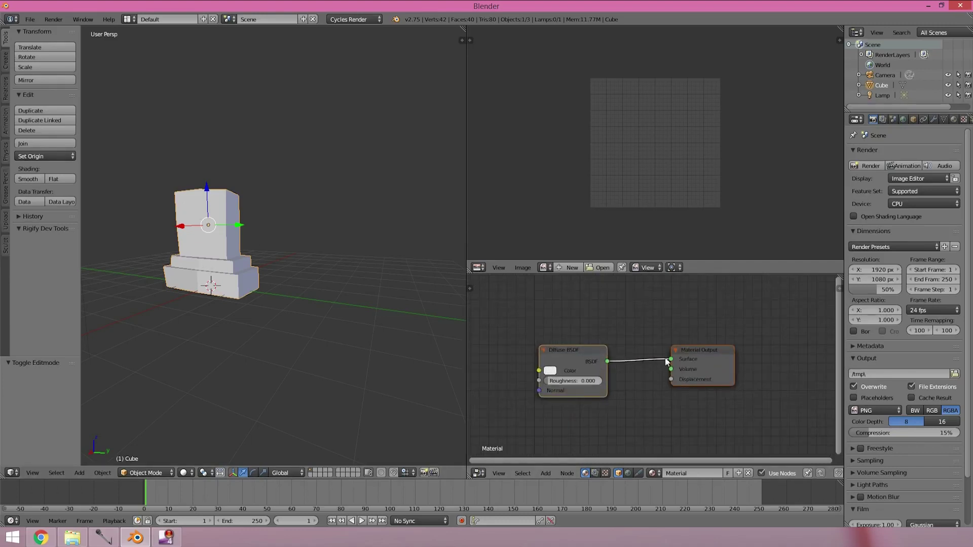
{"action": "left_click", "coordinate": [953, 119]}
{"action": "left_click", "coordinate": [909, 186]}
Rename the material 'grave stone material' and spread the Diffuse BSDF and Material Output nodes apart.
{"action": "double_click", "coordinate": [879, 187]}
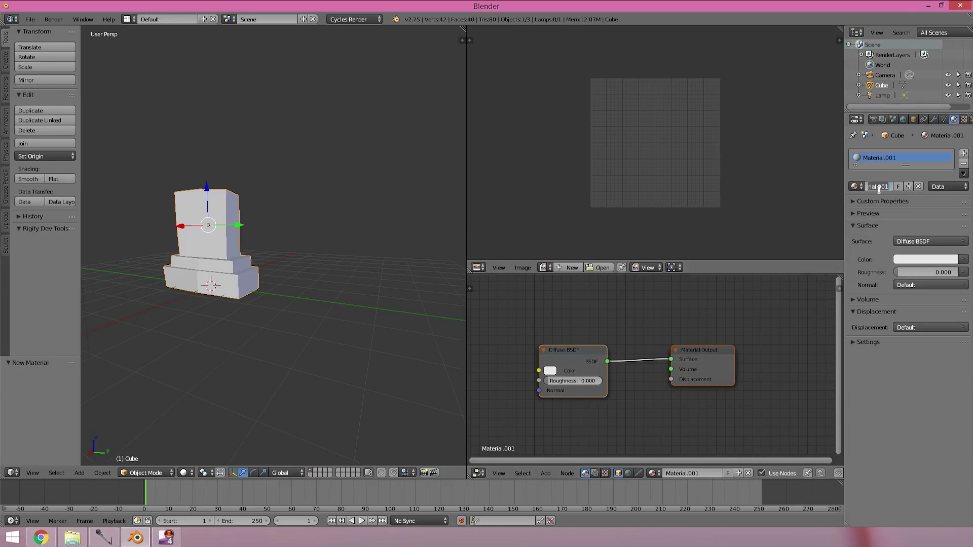
{"action": "type", "text": "grass"}
{"action": "type", "text": "ial"}
{"action": "key", "text": "Return"}
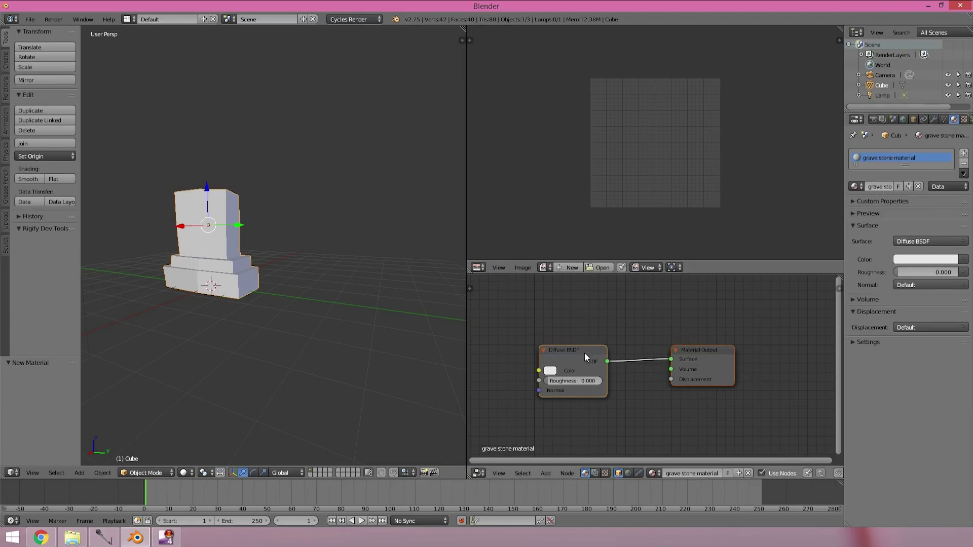
{"action": "left_click_drag", "start_coordinate": [587, 354], "coordinate": [593, 326]}
{"action": "left_click_drag", "start_coordinate": [685, 349], "coordinate": [710, 352]}
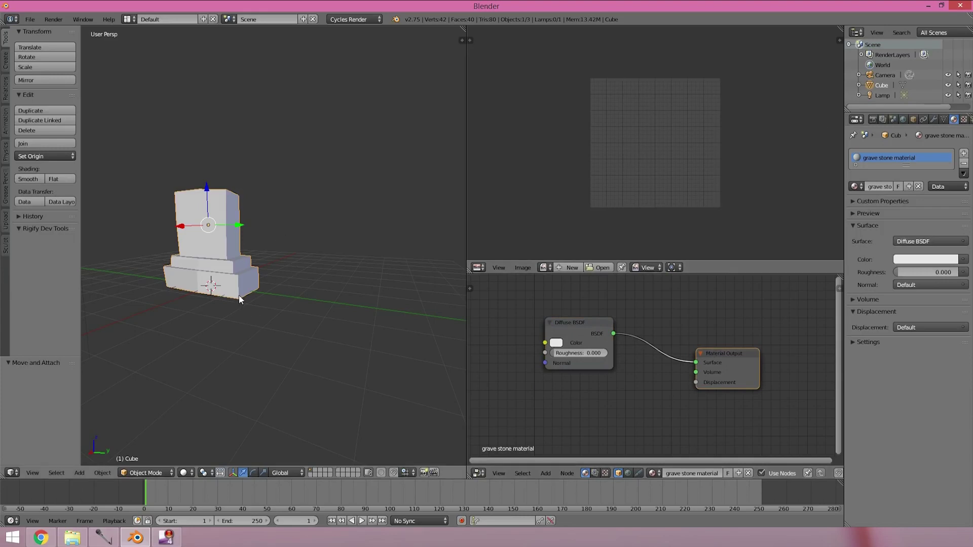
Select the whole gravestone in Edit Mode and Smart UV Project it with island margin 0.09.
{"action": "key", "text": "Tab"}
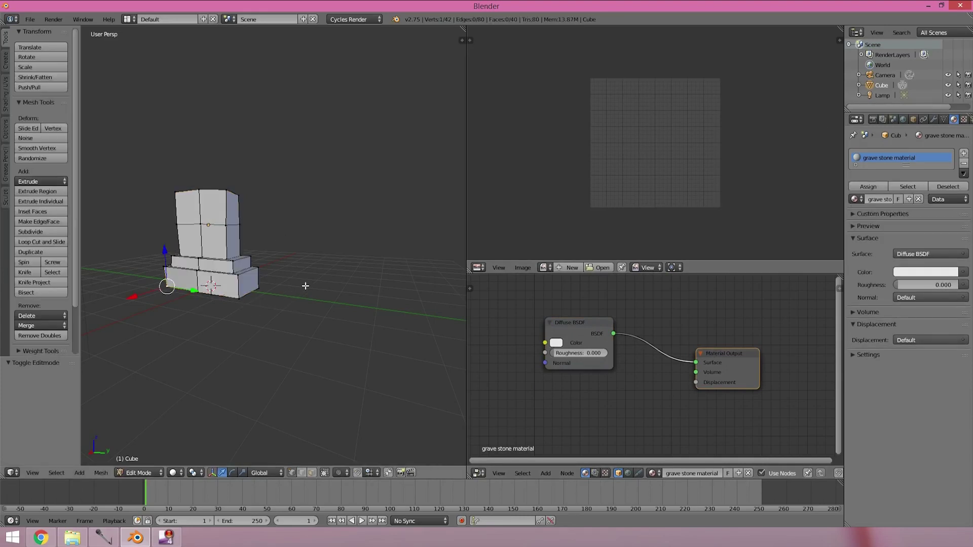
{"action": "key", "text": "a"}
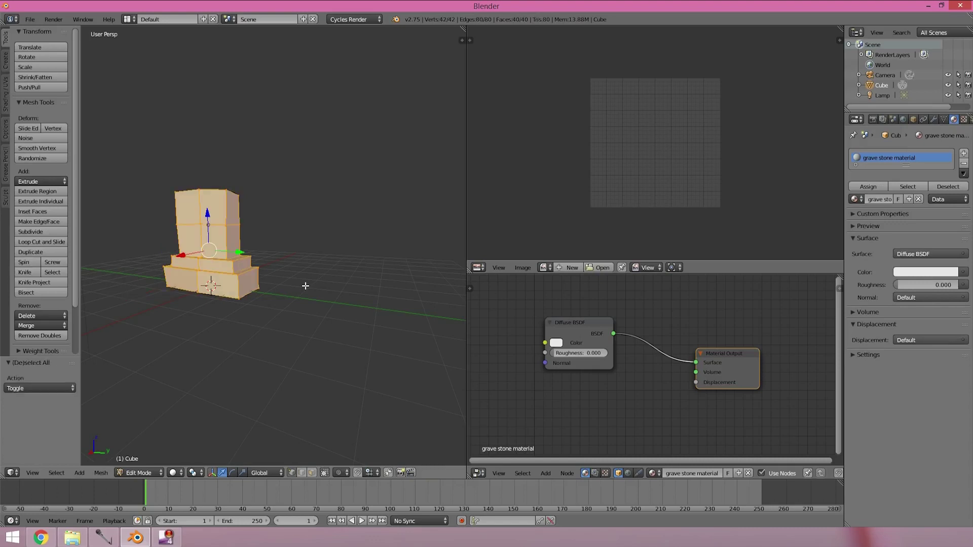
{"action": "key", "text": "u"}
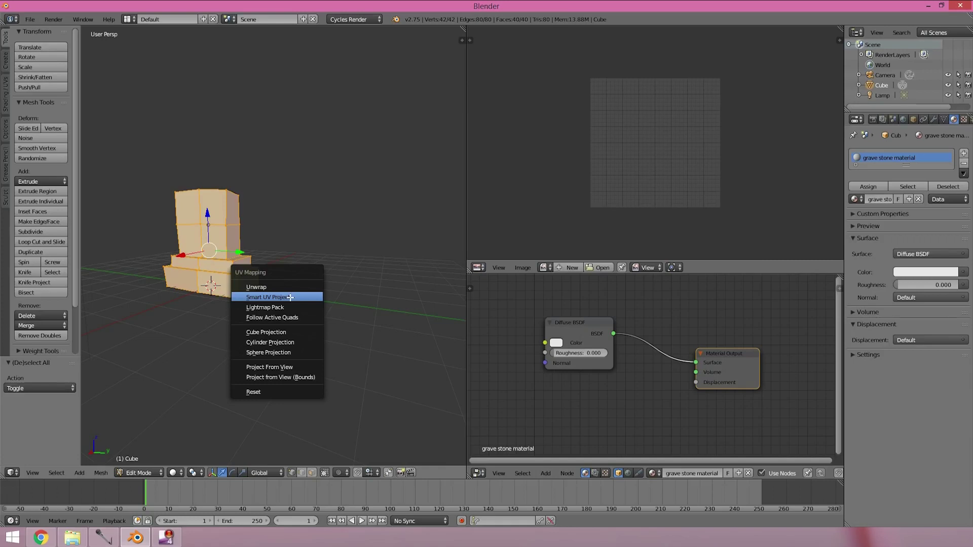
{"action": "left_click", "coordinate": [290, 297]}
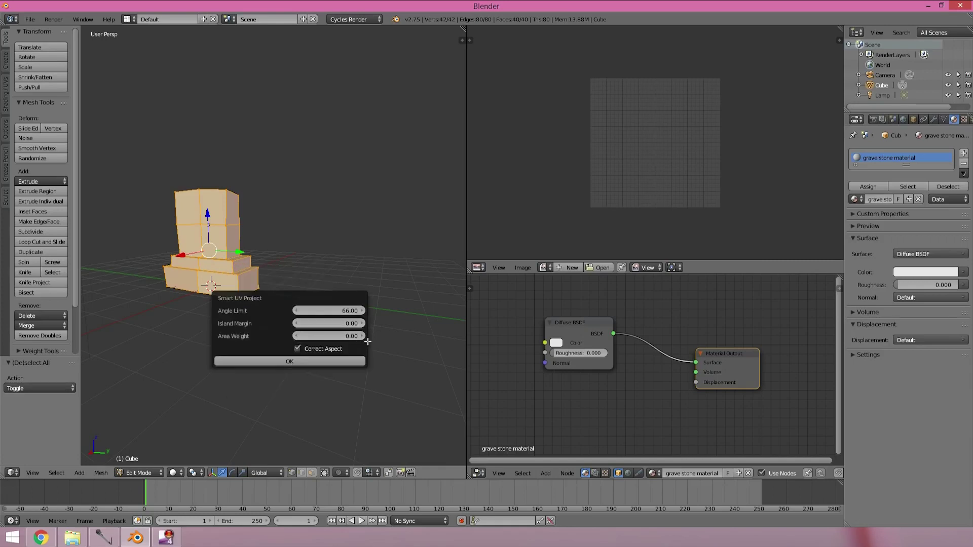
{"action": "left_click", "coordinate": [362, 323]}
{"action": "left_click", "coordinate": [362, 323]}
{"action": "left_click", "coordinate": [337, 360]}
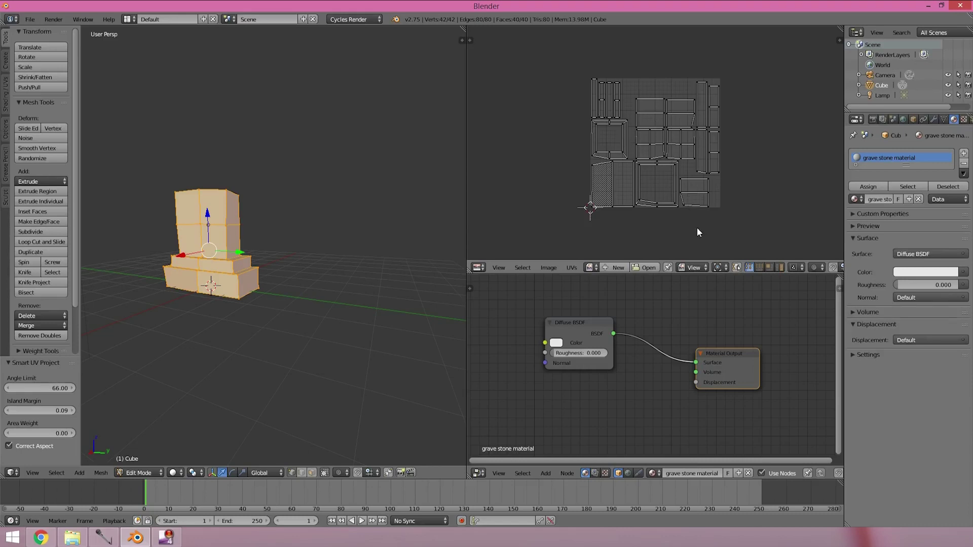
{"action": "scroll", "coordinate": [630, 184], "scroll_direction": "up", "scroll_amount": 2}
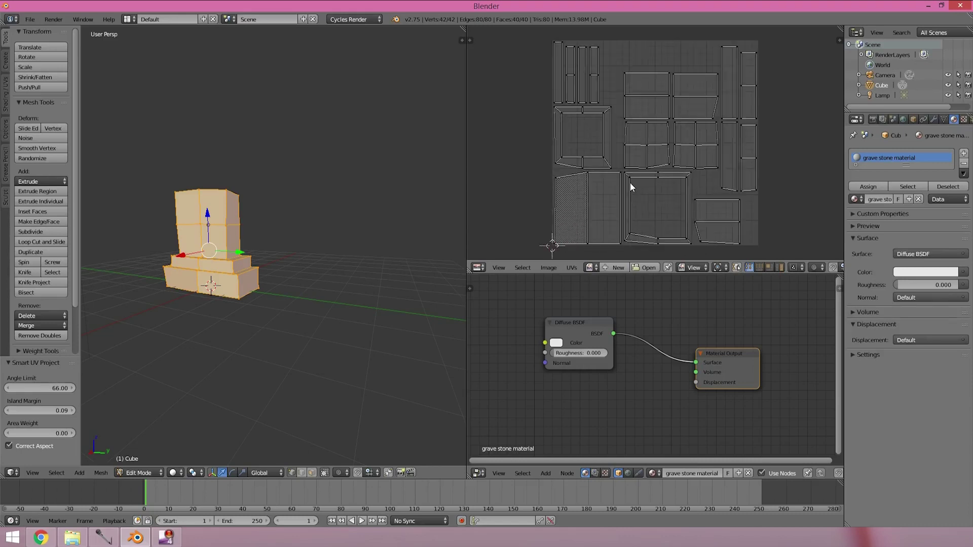
Create a new blank 1024×1024 image named 'grave colour' in the image editor.
{"action": "left_click", "coordinate": [615, 273]}
{"action": "left_click", "coordinate": [644, 261]}
{"action": "type", "text": "grave "}
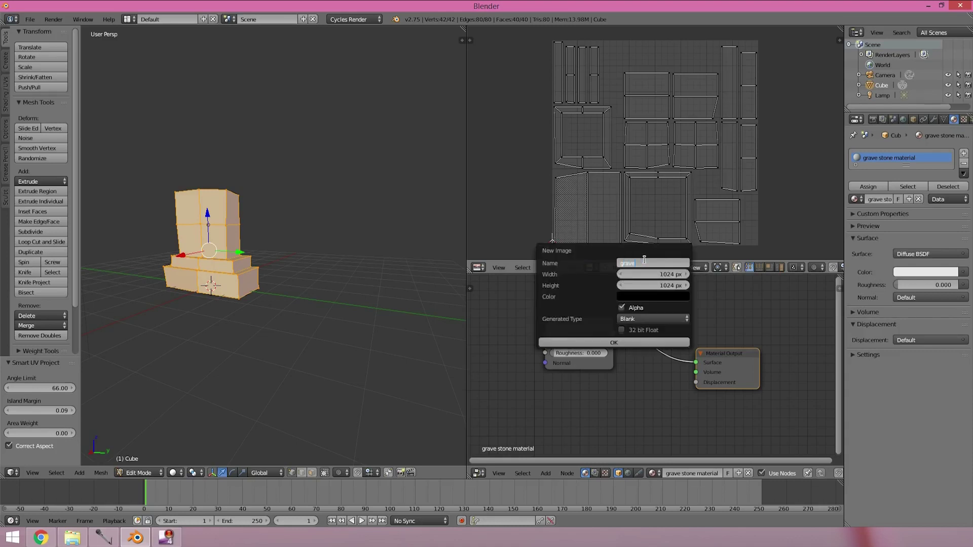
{"action": "type", "text": "colour"}
{"action": "key", "text": "Return"}
{"action": "left_click", "coordinate": [607, 345]}
Move the Material Output and Diffuse BSDF nodes further right in the node editor.
{"action": "scroll", "coordinate": [648, 158], "scroll_direction": "down", "scroll_amount": 1}
{"action": "scroll", "coordinate": [648, 158], "scroll_direction": "down", "scroll_amount": 3}
{"action": "scroll", "coordinate": [649, 158], "scroll_direction": "up", "scroll_amount": 3}
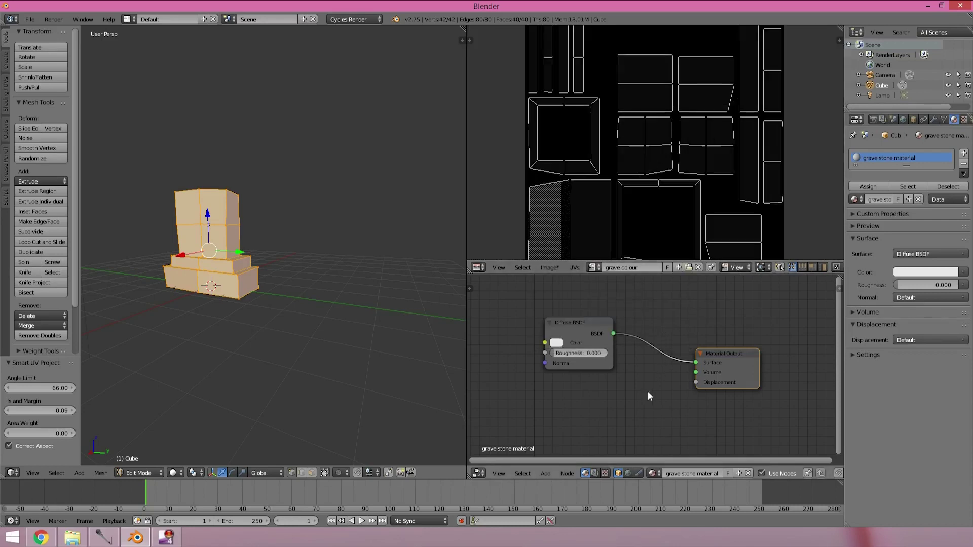
{"action": "left_click_drag", "start_coordinate": [712, 354], "coordinate": [744, 336]}
{"action": "left_click_drag", "start_coordinate": [588, 322], "coordinate": [672, 330]}
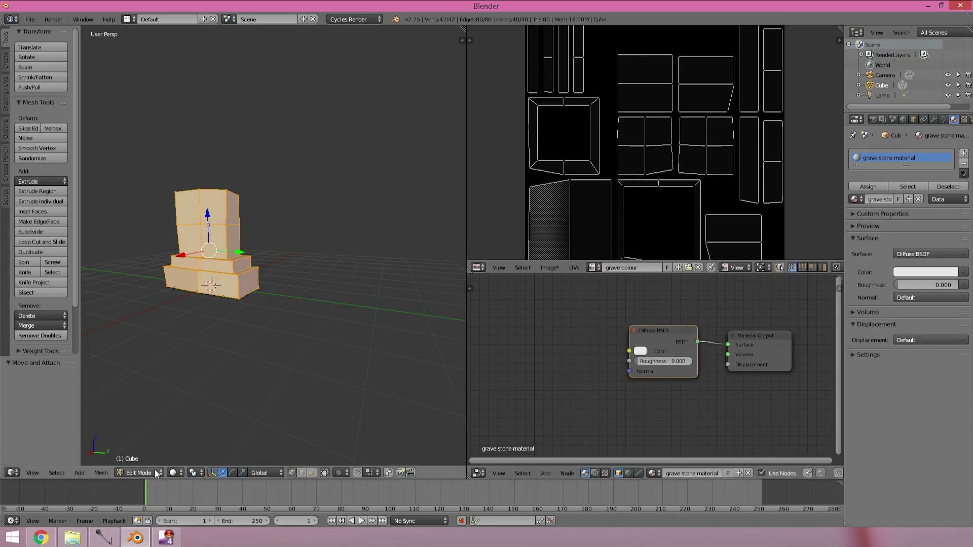
Switch to Texture Paint mode and add an Image Texture node using the grave colour image.
{"action": "left_click", "coordinate": [139, 472]}
{"action": "left_click", "coordinate": [147, 405]}
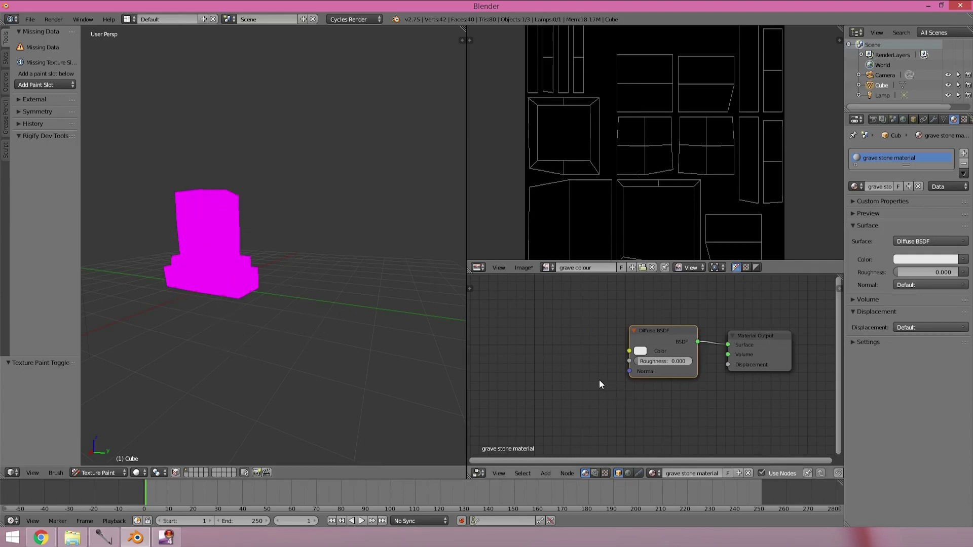
{"action": "left_click", "coordinate": [547, 474]}
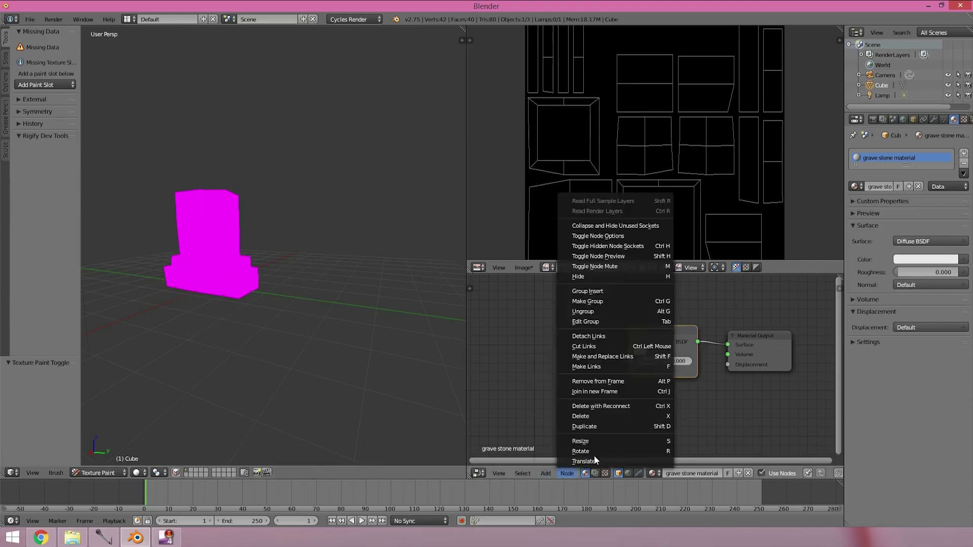
{"action": "mouse_move", "coordinate": [563, 421]}
{"action": "left_click", "coordinate": [633, 305]}
{"action": "left_click", "coordinate": [536, 324]}
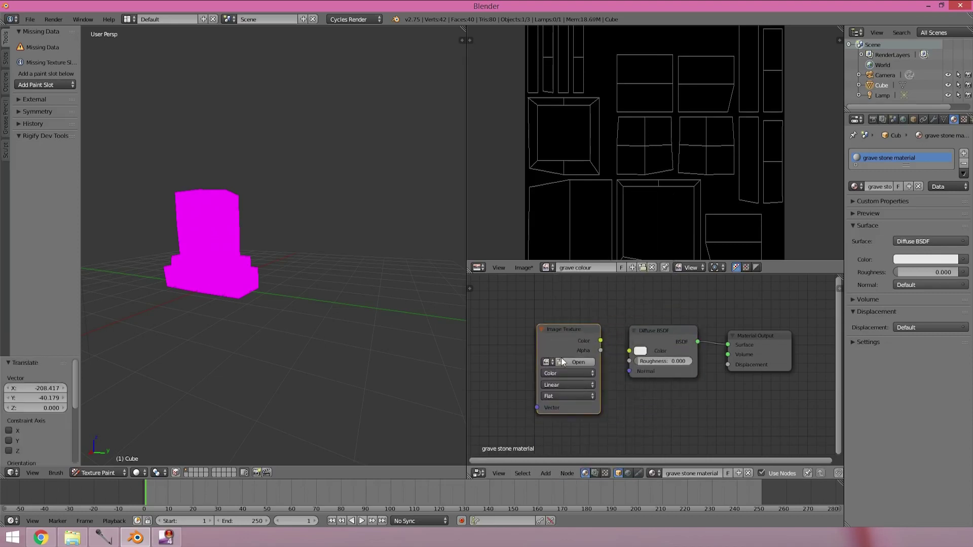
{"action": "left_click", "coordinate": [551, 361]}
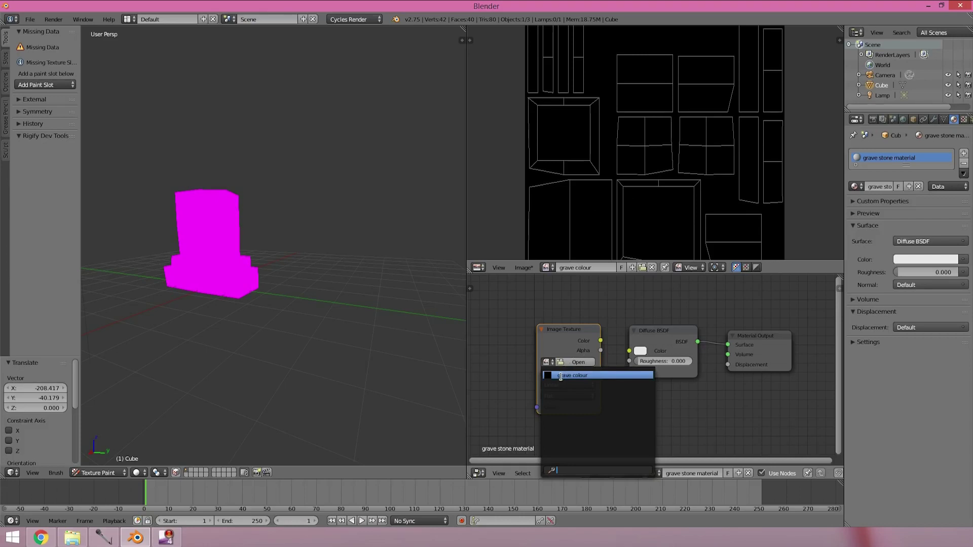
{"action": "left_click", "coordinate": [564, 375]}
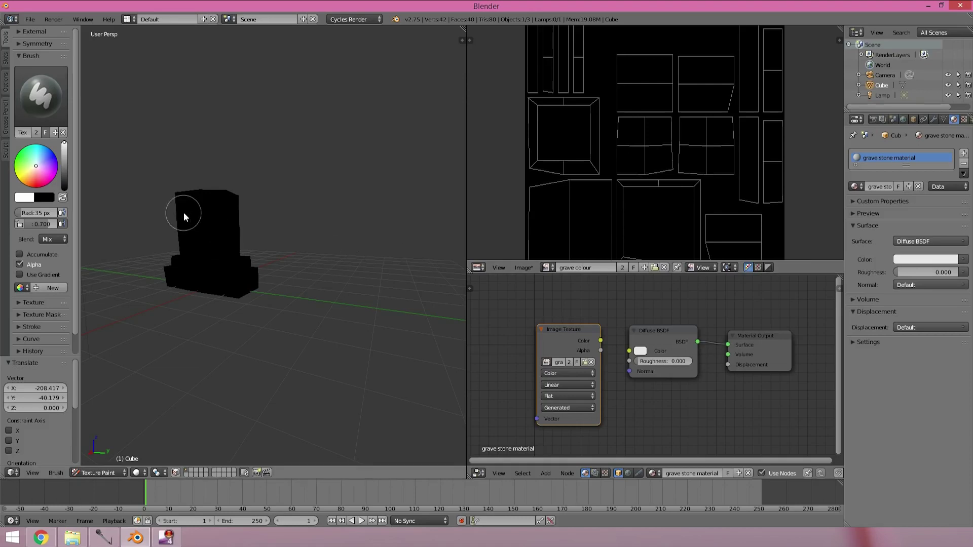
Rearrange the Image Texture and Diffuse BSDF nodes side by side, leaving them unconnected.
{"action": "left_click_drag", "start_coordinate": [581, 329], "coordinate": [574, 324]}
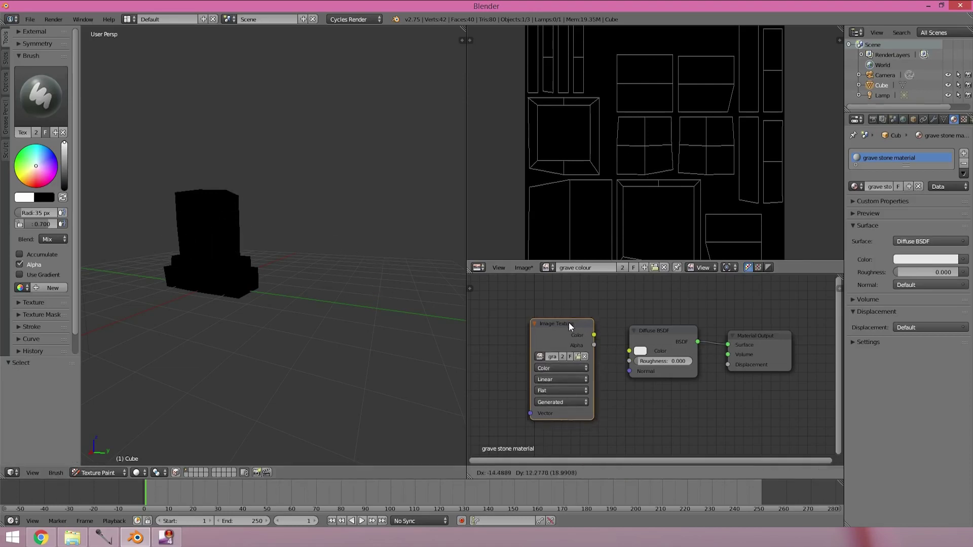
{"action": "left_click_drag", "start_coordinate": [660, 330], "coordinate": [667, 323]}
{"action": "left_click", "coordinate": [581, 329]}
{"action": "left_click_drag", "start_coordinate": [592, 334], "coordinate": [627, 343]}
{"action": "left_click_drag", "start_coordinate": [570, 322], "coordinate": [548, 302]}
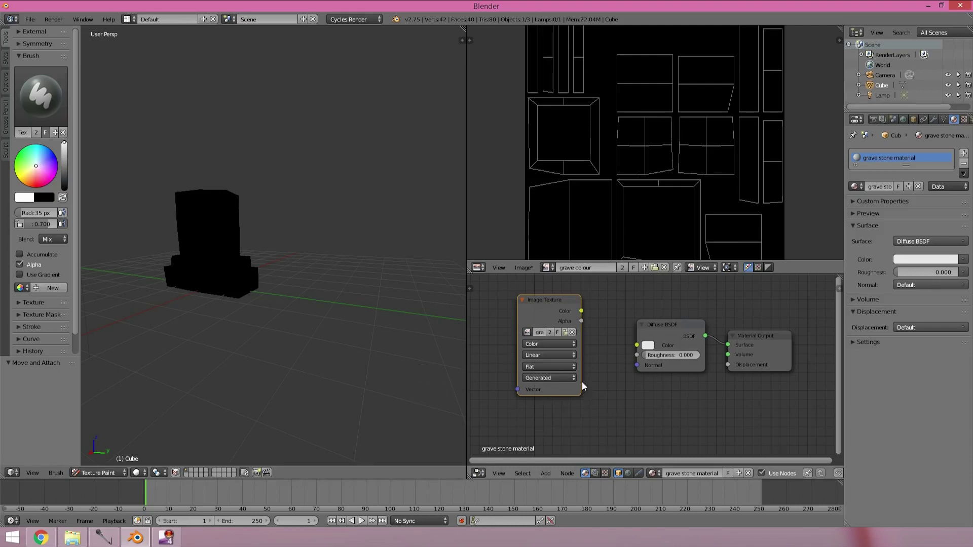
{"action": "left_click_drag", "start_coordinate": [558, 296], "coordinate": [579, 325]}
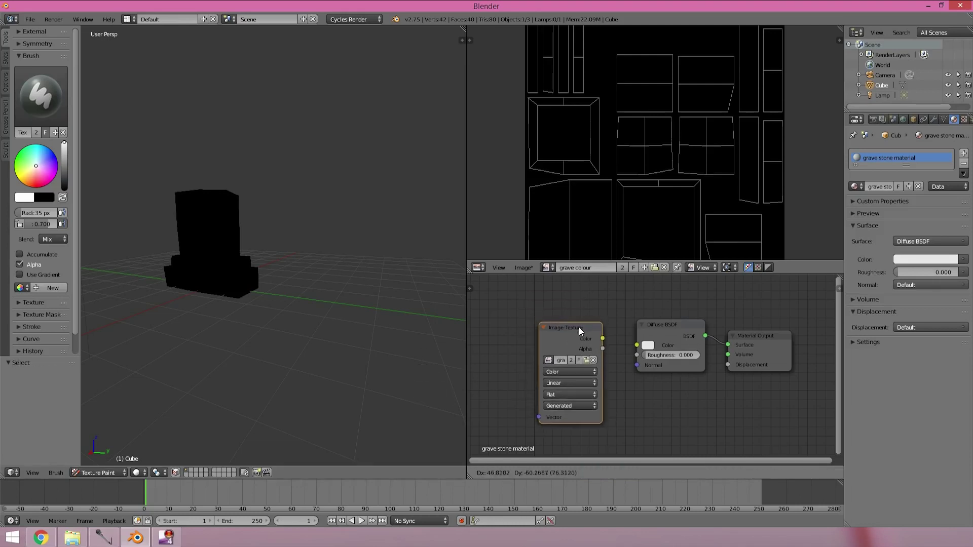
Save the texture as grave colour.png on the Desktop and paint a white stroke on the stone's front.
{"action": "left_click", "coordinate": [525, 268]}
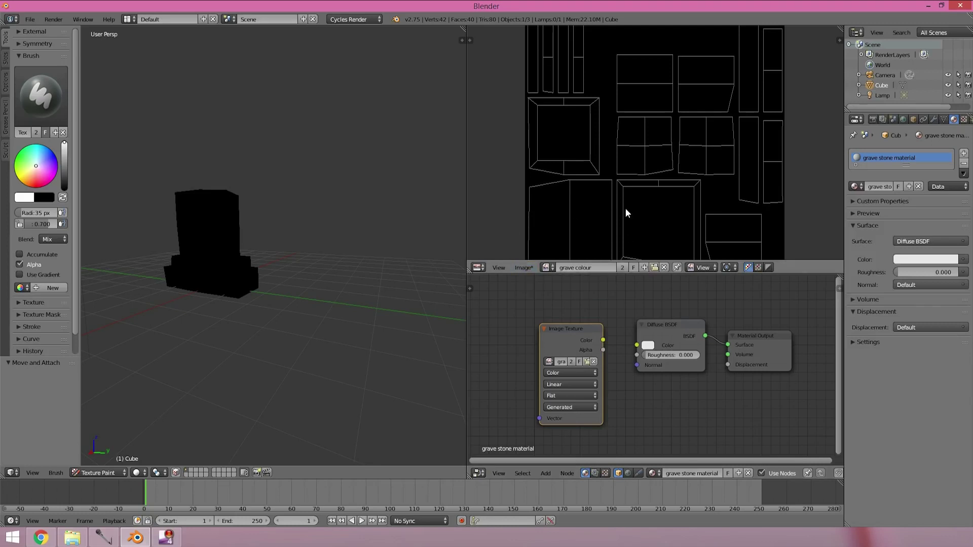
{"action": "left_click", "coordinate": [529, 267]}
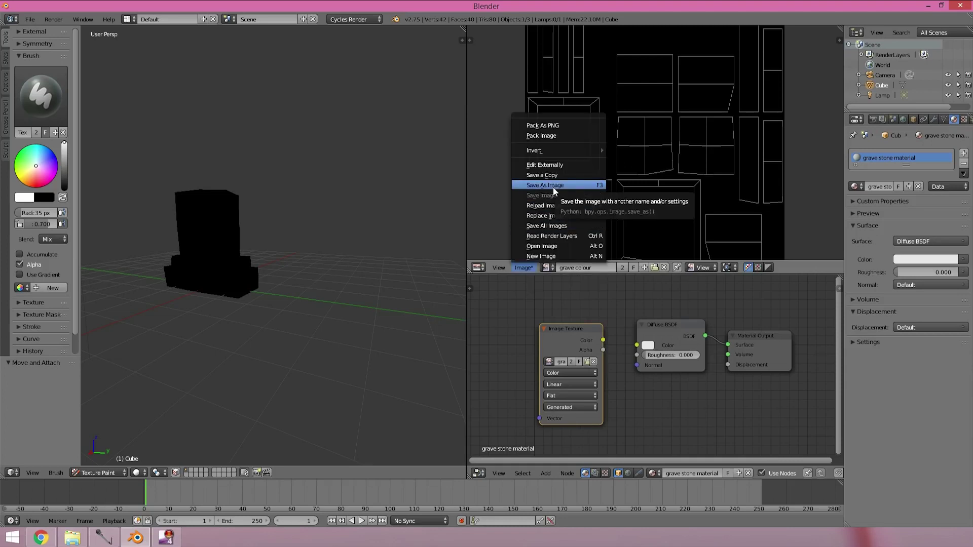
{"action": "left_click", "coordinate": [552, 187]}
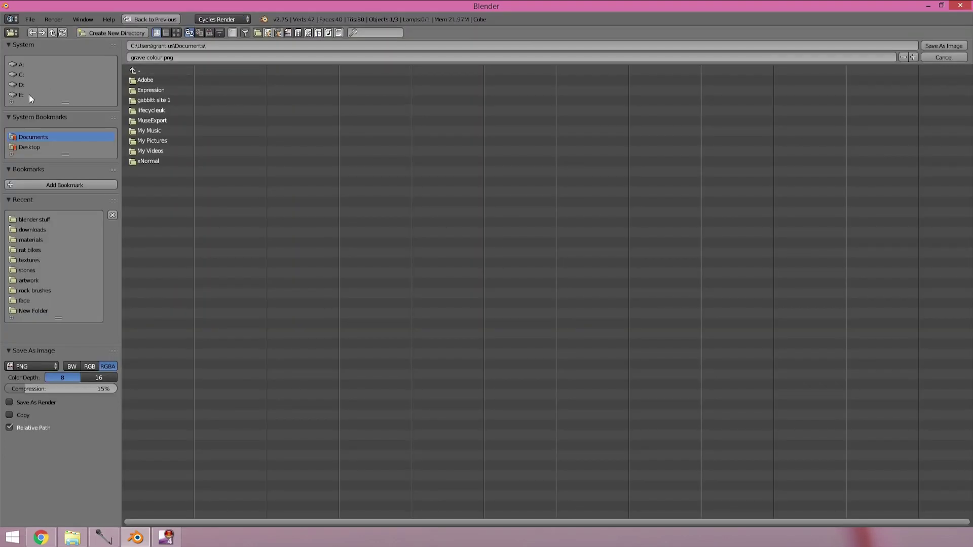
{"action": "left_click", "coordinate": [30, 148]}
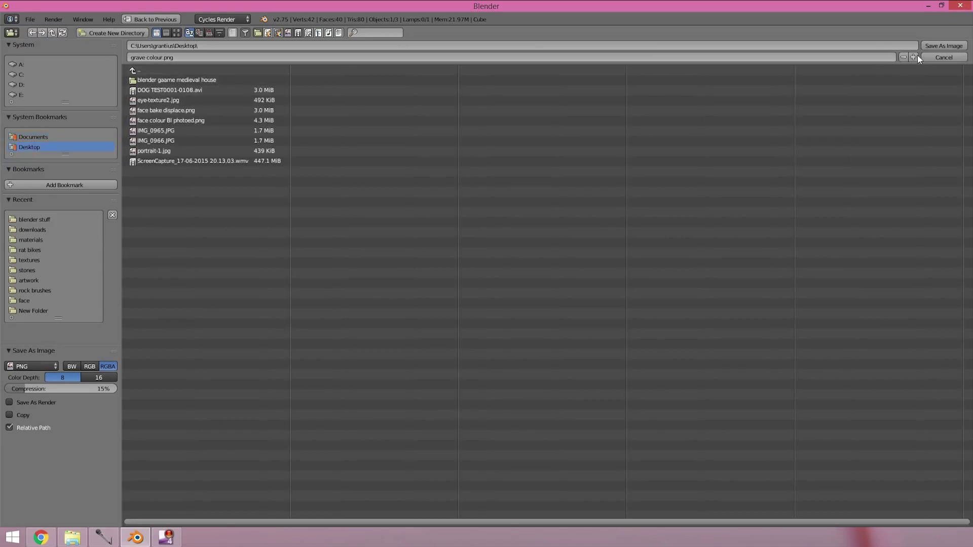
{"action": "left_click", "coordinate": [959, 45]}
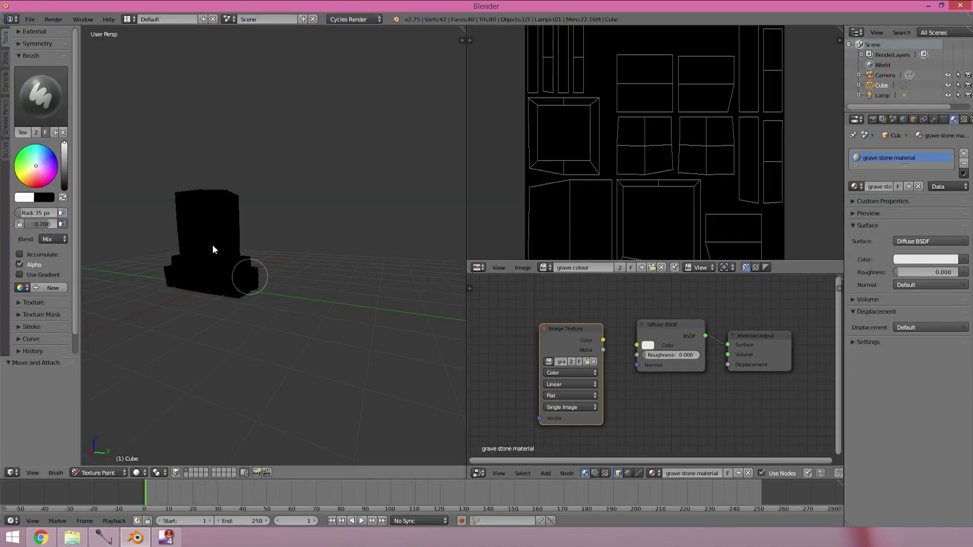
{"action": "mouse_move", "coordinate": [206, 220]}
{"action": "left_mouse_down"}
{"action": "mouse_move", "coordinate": [224, 224]}
{"action": "mouse_move", "coordinate": [229, 270]}
{"action": "mouse_move", "coordinate": [180, 260]}
{"action": "mouse_move", "coordinate": [202, 206]}
{"action": "mouse_move", "coordinate": [174, 193]}
{"action": "mouse_move", "coordinate": [241, 286]}
{"action": "left_mouse_up"}
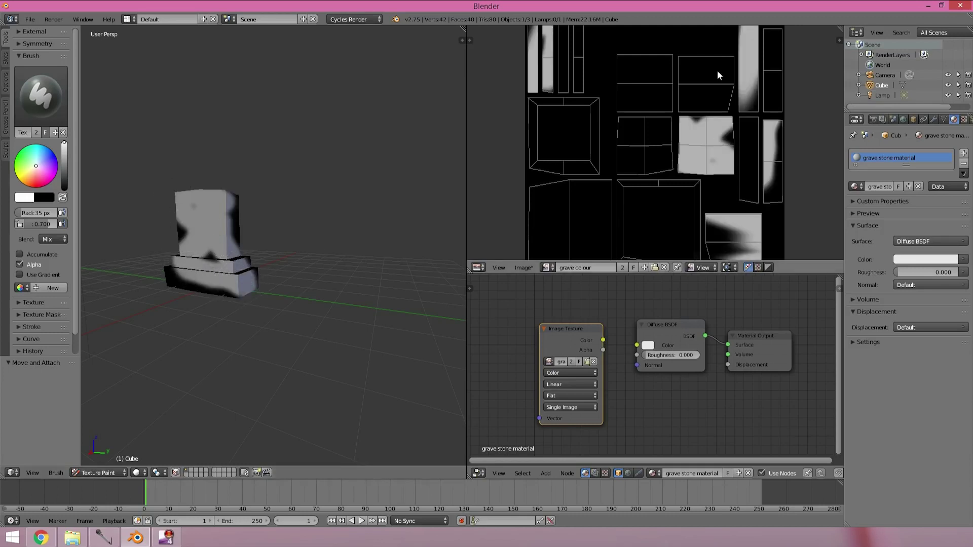
Paint white strokes directly on the texture image in the image editor's Paint mode, then return to View.
{"action": "left_click", "coordinate": [711, 268]}
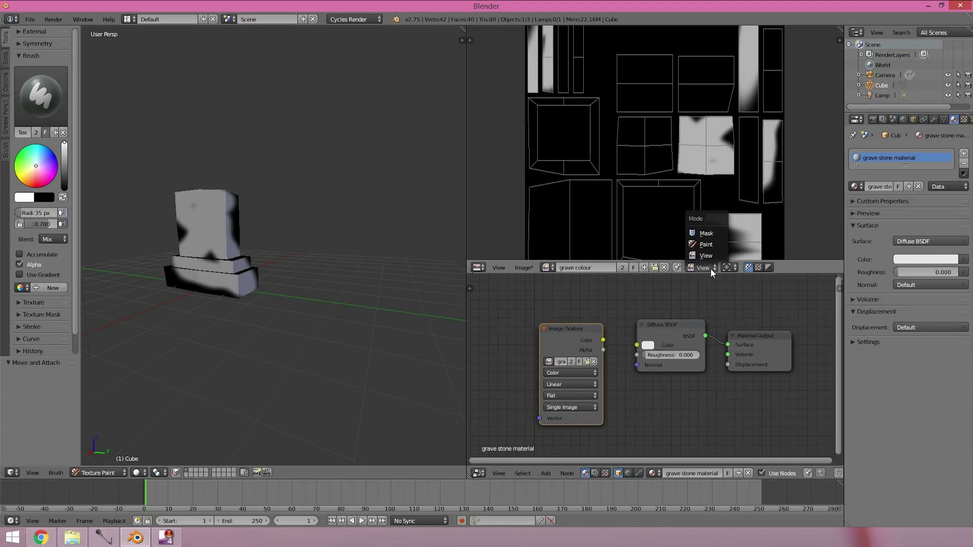
{"action": "left_click", "coordinate": [717, 244]}
{"action": "mouse_move", "coordinate": [632, 122]}
{"action": "left_mouse_down"}
{"action": "mouse_move", "coordinate": [627, 139]}
{"action": "mouse_move", "coordinate": [674, 75]}
{"action": "mouse_move", "coordinate": [621, 45]}
{"action": "mouse_move", "coordinate": [641, 57]}
{"action": "left_mouse_up"}
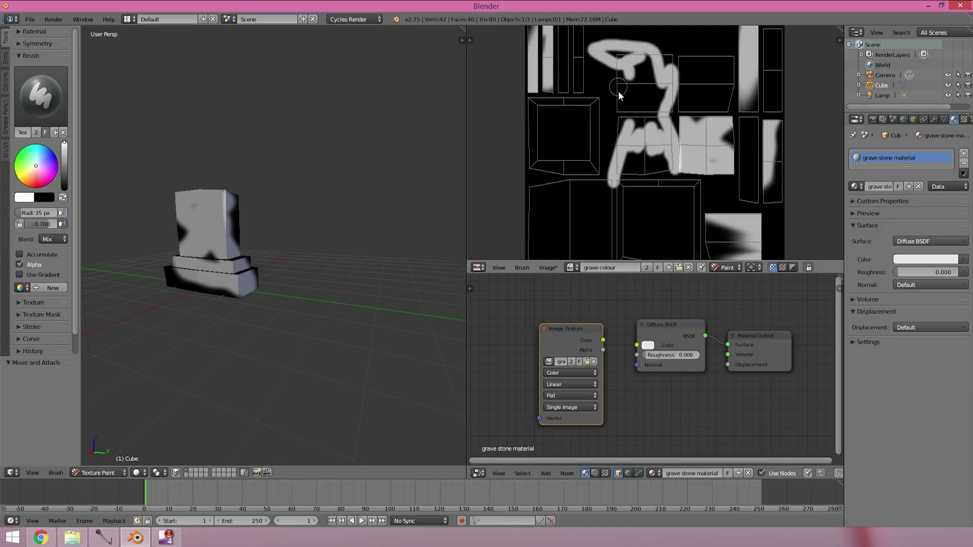
{"action": "left_click_drag", "start_coordinate": [634, 106], "coordinate": [672, 103]}
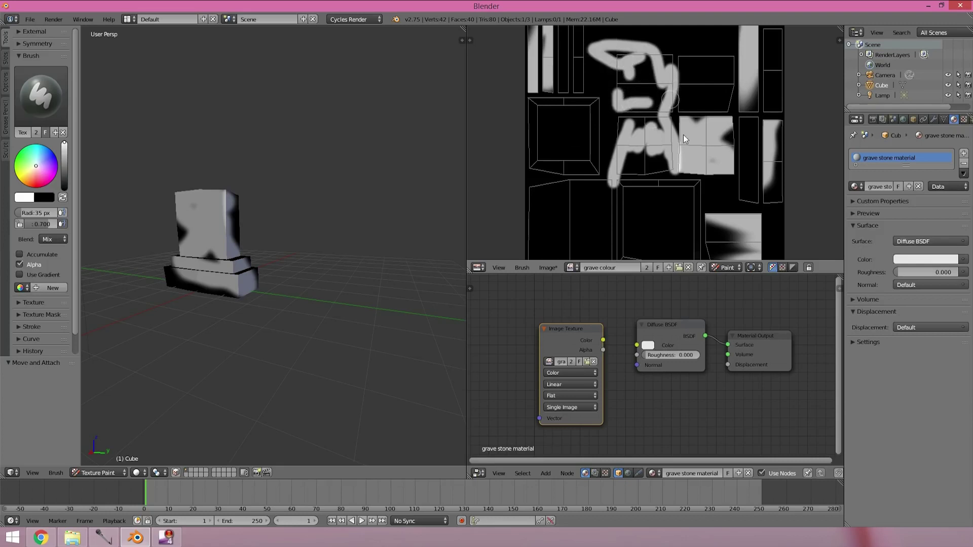
{"action": "left_click", "coordinate": [725, 269]}
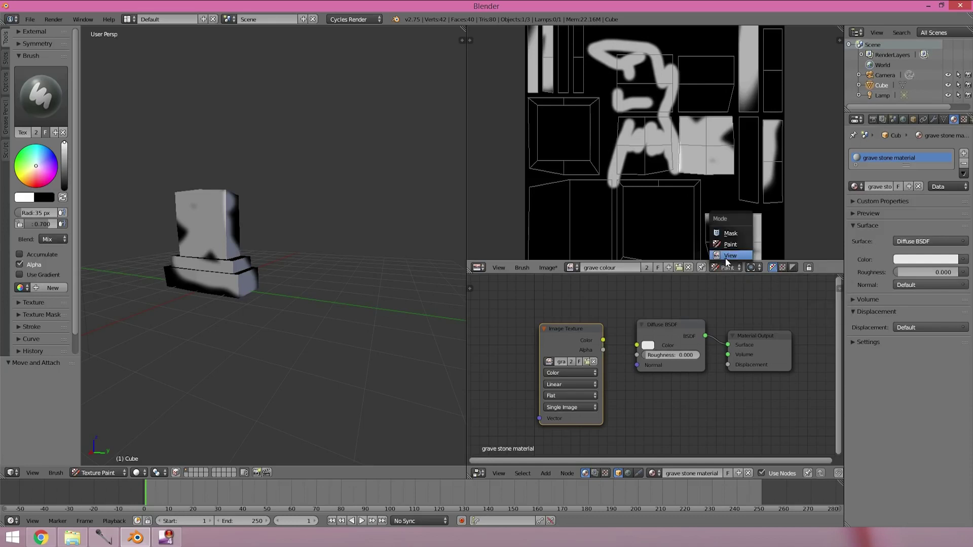
{"action": "left_click", "coordinate": [725, 257]}
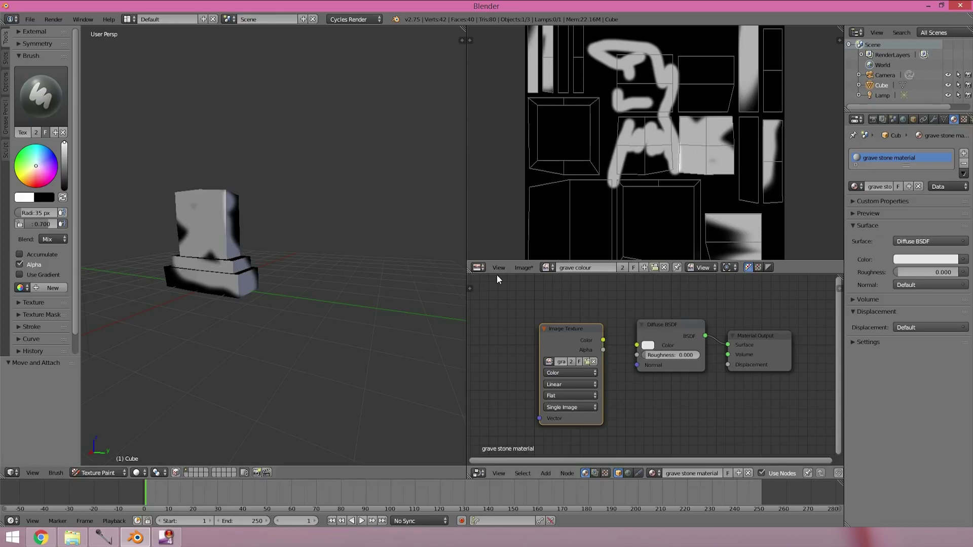
Re-save the grave colour image with the new strokes.
{"action": "left_click", "coordinate": [525, 267]}
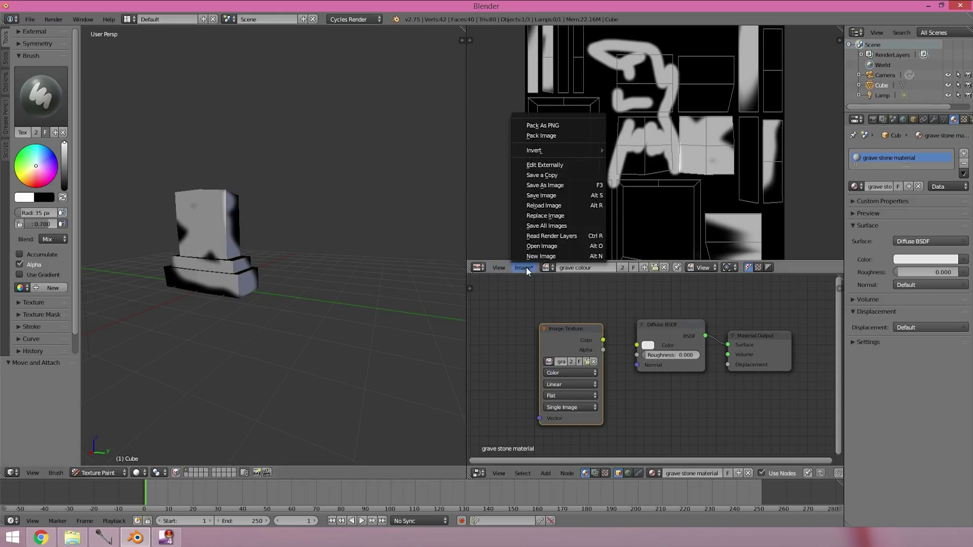
{"action": "left_click", "coordinate": [527, 198]}
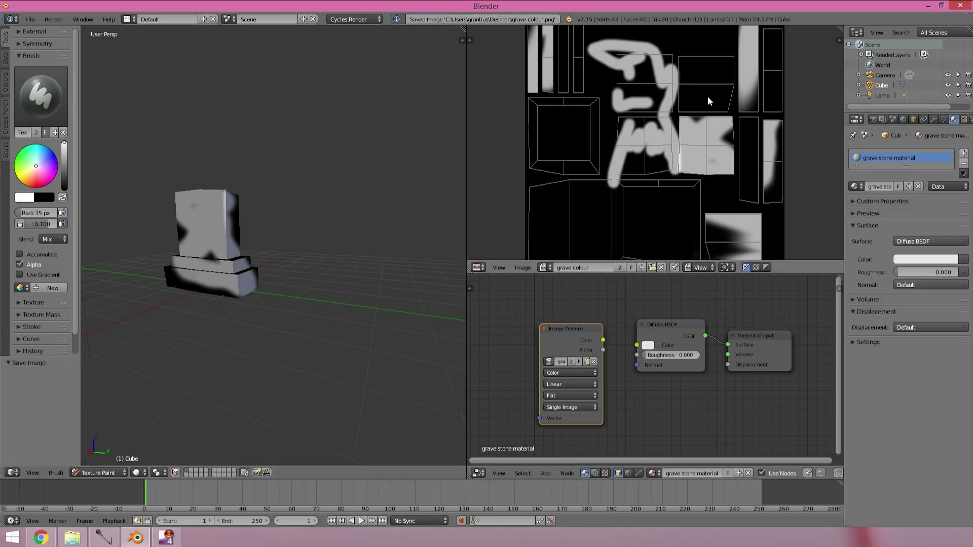
{"action": "scroll", "coordinate": [638, 118], "scroll_direction": "down", "scroll_amount": 1}
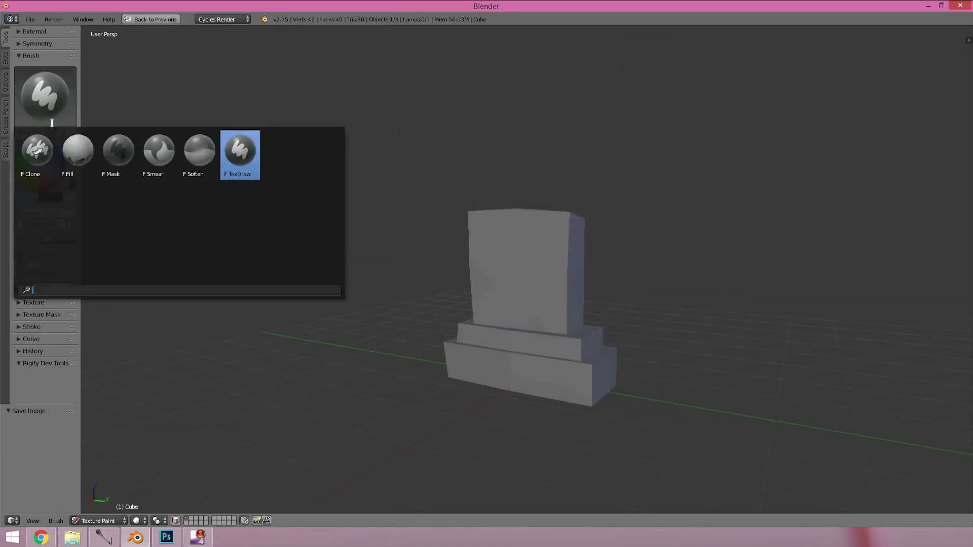
Pick the TexDraw brush and adjust its radius and strength.
{"action": "left_click", "coordinate": [47, 110]}
{"action": "left_click", "coordinate": [240, 150]}
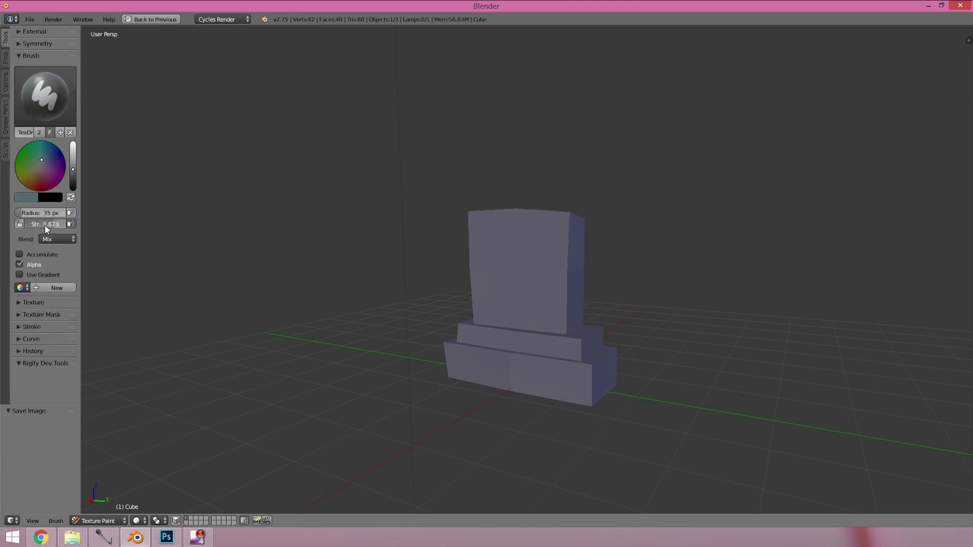
{"action": "key", "text": "f"}
{"action": "scroll", "coordinate": [569, 276], "scroll_direction": "up", "scroll_amount": 3}
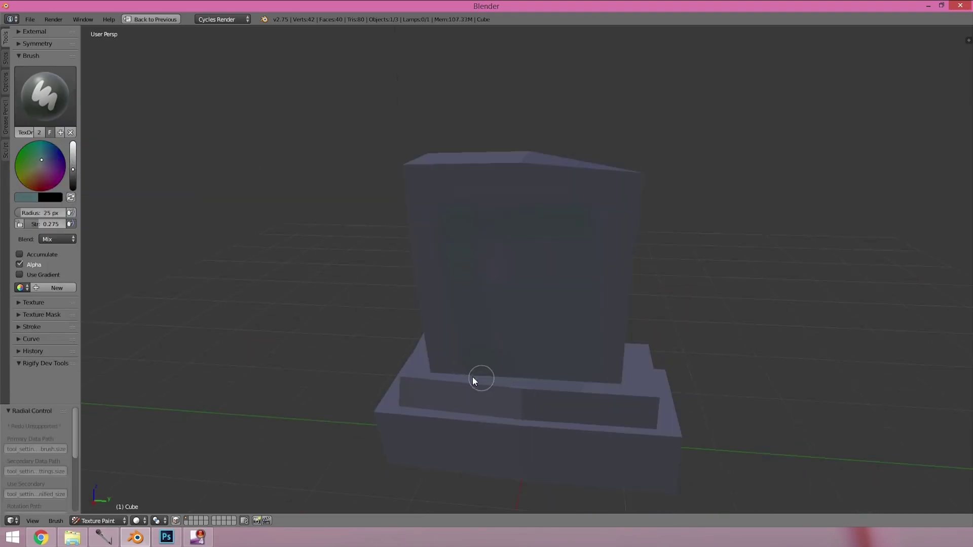
Orbit around the stone and paint a faint dark frame on its upper front face.
{"action": "middle_click_drag", "start_coordinate": [616, 383], "coordinate": [660, 374]}
{"action": "mouse_move", "coordinate": [500, 334]}
{"action": "middle_mouse_down"}
{"action": "mouse_move", "coordinate": [462, 368]}
{"action": "mouse_move", "coordinate": [637, 430]}
{"action": "mouse_move", "coordinate": [360, 350]}
{"action": "mouse_move", "coordinate": [506, 364]}
{"action": "middle_mouse_up"}
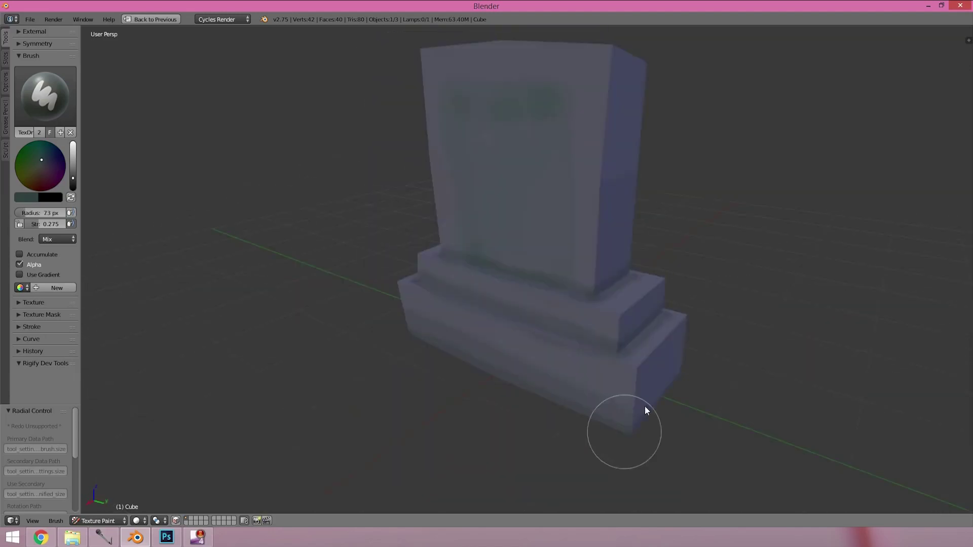
{"action": "mouse_move", "coordinate": [567, 301]}
{"action": "middle_mouse_down"}
{"action": "mouse_move", "coordinate": [430, 403]}
{"action": "mouse_move", "coordinate": [477, 278]}
{"action": "mouse_move", "coordinate": [476, 199]}
{"action": "middle_mouse_up"}
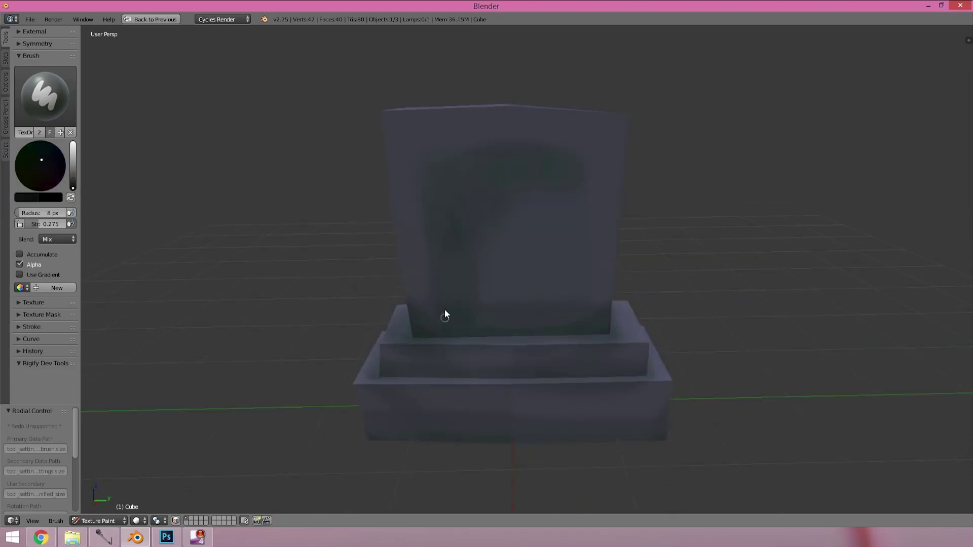
{"action": "mouse_move", "coordinate": [445, 310]}
{"action": "left_mouse_down"}
{"action": "mouse_move", "coordinate": [442, 183]}
{"action": "mouse_move", "coordinate": [563, 182]}
{"action": "mouse_move", "coordinate": [569, 289]}
{"action": "left_mouse_up"}
{"action": "middle_click_drag", "start_coordinate": [569, 289], "coordinate": [467, 358]}
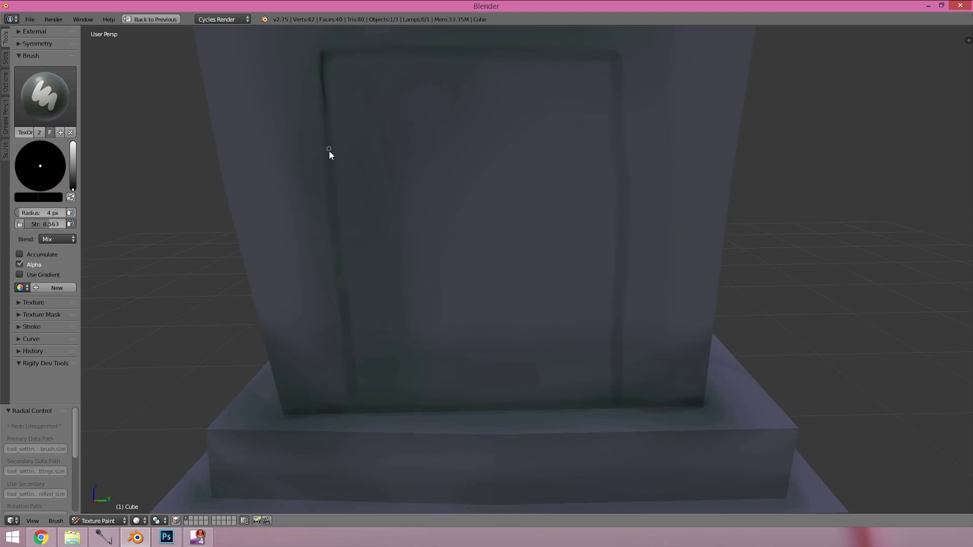
Trace dark lines along the inset panel's right, top, left and bottom edges with a smaller, weaker brush.
{"action": "left_click_drag", "start_coordinate": [619, 406], "coordinate": [622, 54]}
{"action": "left_click_drag", "start_coordinate": [353, 50], "coordinate": [625, 50]}
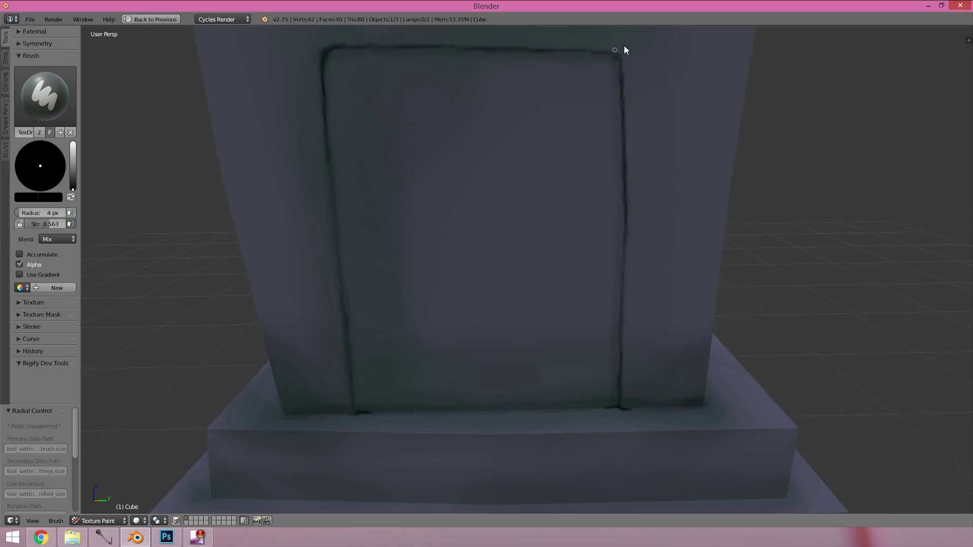
{"action": "mouse_move", "coordinate": [353, 355]}
{"action": "left_mouse_down"}
{"action": "mouse_move", "coordinate": [357, 406]}
{"action": "mouse_move", "coordinate": [682, 407]}
{"action": "left_mouse_up"}
{"action": "key", "text": "shift+f"}
{"action": "key", "text": "f"}
{"action": "left_click_drag", "start_coordinate": [390, 412], "coordinate": [584, 407]}
{"action": "middle_click_drag", "start_coordinate": [584, 407], "coordinate": [635, 418]}
Orbit low around the base and paint dark seams along the step edges.
{"action": "mouse_move", "coordinate": [318, 393]}
{"action": "middle_mouse_down"}
{"action": "mouse_move", "coordinate": [426, 397]}
{"action": "mouse_move", "coordinate": [328, 415]}
{"action": "middle_mouse_up"}
{"action": "mouse_move", "coordinate": [430, 450]}
{"action": "middle_mouse_down"}
{"action": "mouse_move", "coordinate": [627, 368]}
{"action": "mouse_move", "coordinate": [662, 408]}
{"action": "mouse_move", "coordinate": [469, 424]}
{"action": "mouse_move", "coordinate": [578, 436]}
{"action": "mouse_move", "coordinate": [243, 413]}
{"action": "middle_mouse_up"}
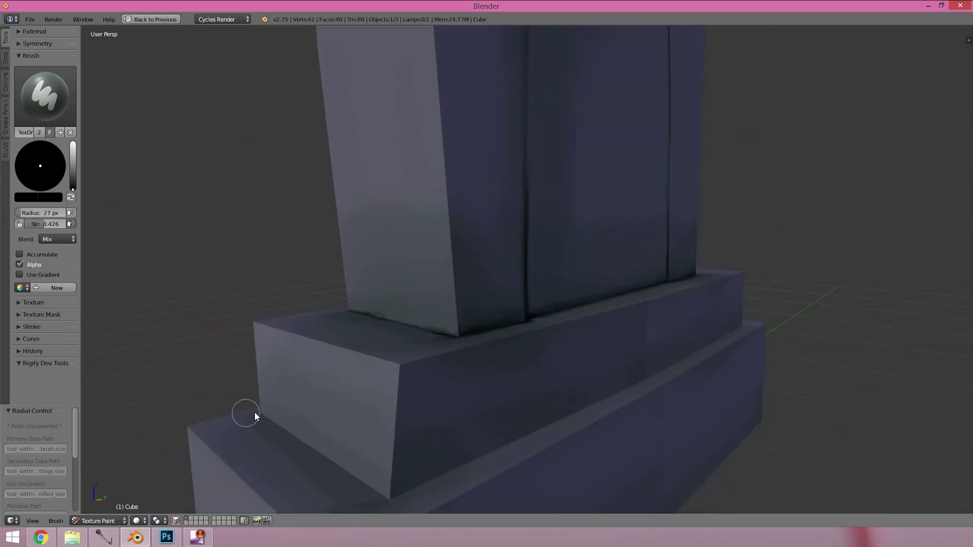
{"action": "mouse_move", "coordinate": [480, 454]}
{"action": "middle_mouse_down"}
{"action": "mouse_move", "coordinate": [573, 400]}
{"action": "mouse_move", "coordinate": [860, 413]}
{"action": "mouse_move", "coordinate": [703, 457]}
{"action": "mouse_move", "coordinate": [710, 379]}
{"action": "middle_mouse_up"}
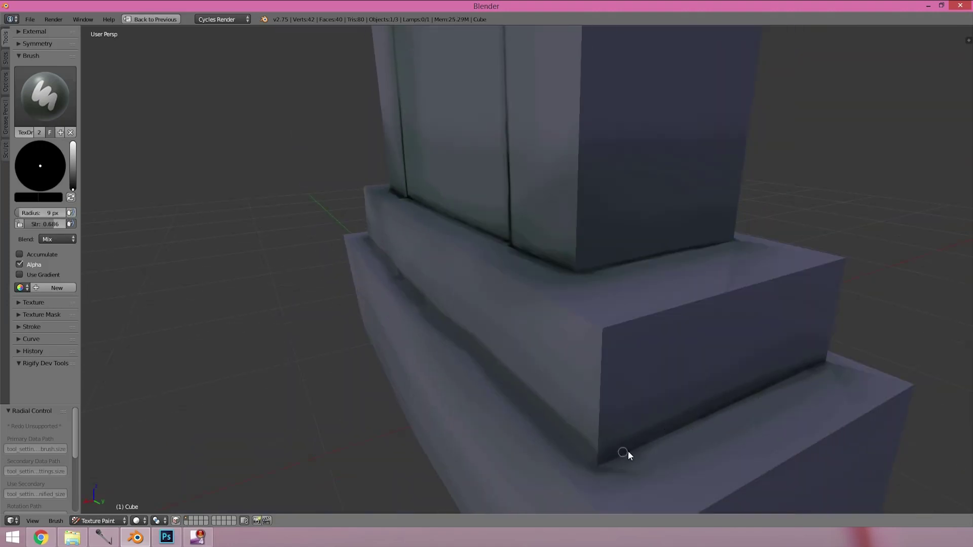
{"action": "middle_click_drag", "start_coordinate": [628, 451], "coordinate": [817, 329]}
{"action": "mouse_move", "coordinate": [816, 329]}
{"action": "left_mouse_down"}
{"action": "mouse_move", "coordinate": [762, 342]}
{"action": "mouse_move", "coordinate": [567, 344]}
{"action": "left_mouse_up"}
{"action": "middle_click_drag", "start_coordinate": [567, 344], "coordinate": [304, 364]}
{"action": "left_click_drag", "start_coordinate": [304, 364], "coordinate": [448, 354]}
{"action": "mouse_move", "coordinate": [447, 354]}
{"action": "middle_mouse_down"}
{"action": "mouse_move", "coordinate": [606, 333]}
{"action": "mouse_move", "coordinate": [612, 304]}
{"action": "middle_mouse_up"}
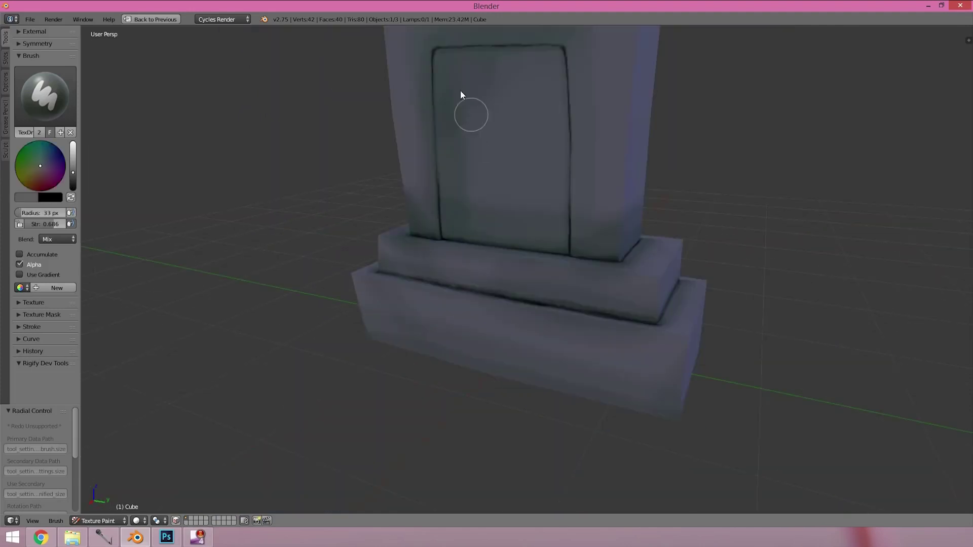
Darken the inset panel's top and side edges, then zoom and orbit around the tombstone.
{"action": "mouse_move", "coordinate": [454, 65]}
{"action": "left_mouse_down"}
{"action": "mouse_move", "coordinate": [447, 236]}
{"action": "mouse_move", "coordinate": [553, 53]}
{"action": "mouse_move", "coordinate": [560, 121]}
{"action": "left_mouse_up"}
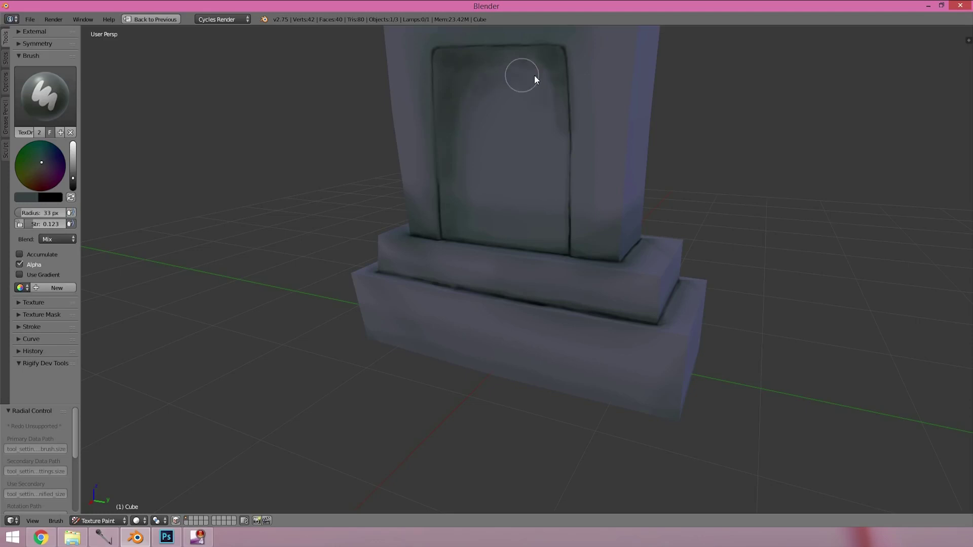
{"action": "scroll", "coordinate": [456, 167], "scroll_direction": "down", "scroll_amount": 3}
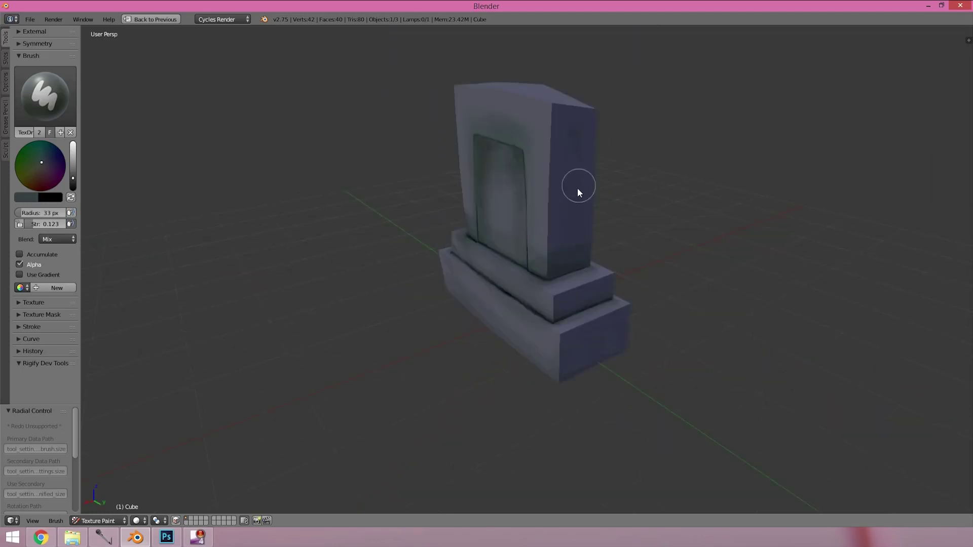
{"action": "scroll", "coordinate": [591, 291], "scroll_direction": "up", "scroll_amount": 4}
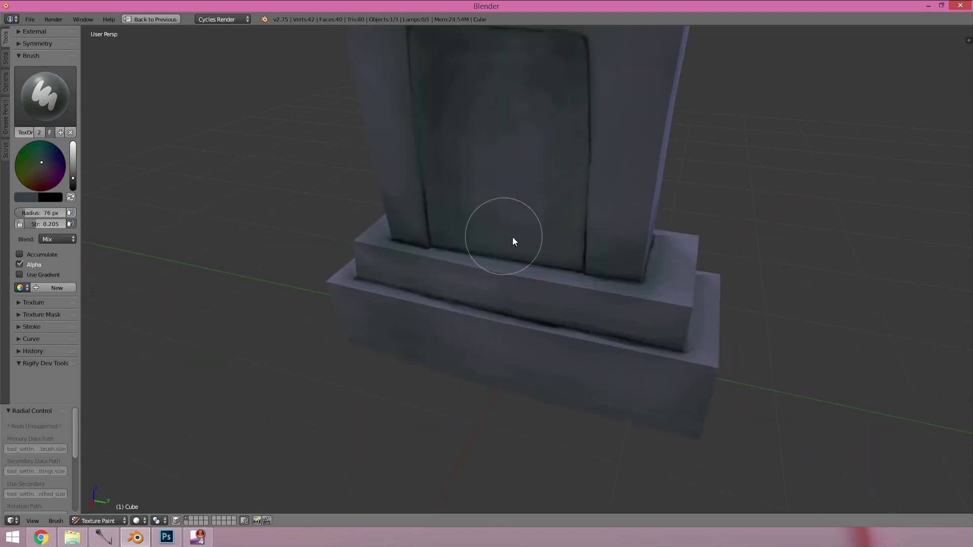
{"action": "scroll", "coordinate": [501, 100], "scroll_direction": "down", "scroll_amount": 5}
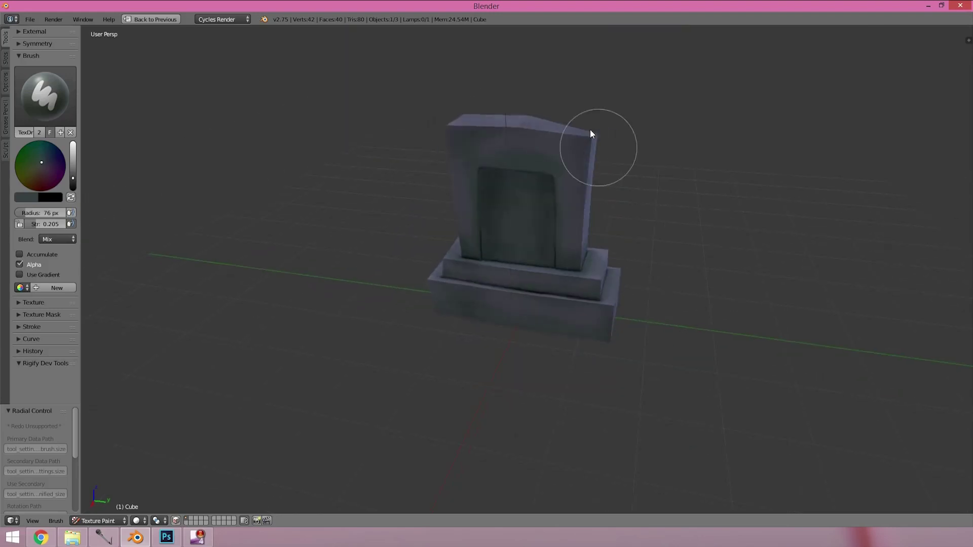
{"action": "scroll", "coordinate": [489, 340], "scroll_direction": "up", "scroll_amount": 3}
{"action": "scroll", "coordinate": [461, 211], "scroll_direction": "up", "scroll_amount": 2}
{"action": "key", "text": "s"}
{"action": "middle_click_drag", "start_coordinate": [544, 168], "coordinate": [595, 85]}
With a 35 px brush, paint light highlights on the tombstone's right edge and lower steps.
{"action": "left_click_drag", "start_coordinate": [594, 89], "coordinate": [592, 136]}
{"action": "mouse_move", "coordinate": [592, 97]}
{"action": "left_mouse_down"}
{"action": "mouse_move", "coordinate": [584, 189]}
{"action": "mouse_move", "coordinate": [619, 299]}
{"action": "left_mouse_up"}
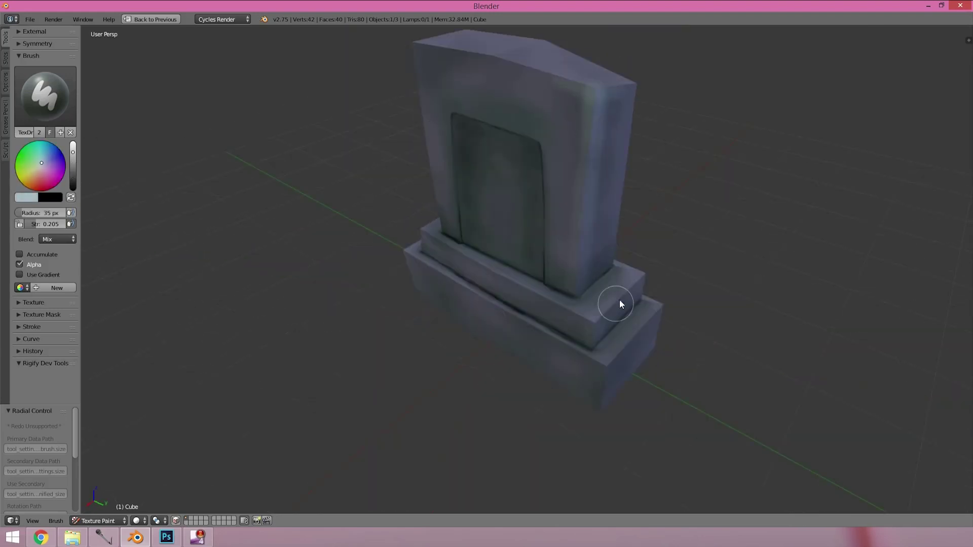
{"action": "mouse_move", "coordinate": [463, 257]}
{"action": "left_mouse_down"}
{"action": "mouse_move", "coordinate": [573, 312]}
{"action": "mouse_move", "coordinate": [471, 293]}
{"action": "mouse_move", "coordinate": [597, 362]}
{"action": "mouse_move", "coordinate": [602, 385]}
{"action": "left_mouse_up"}
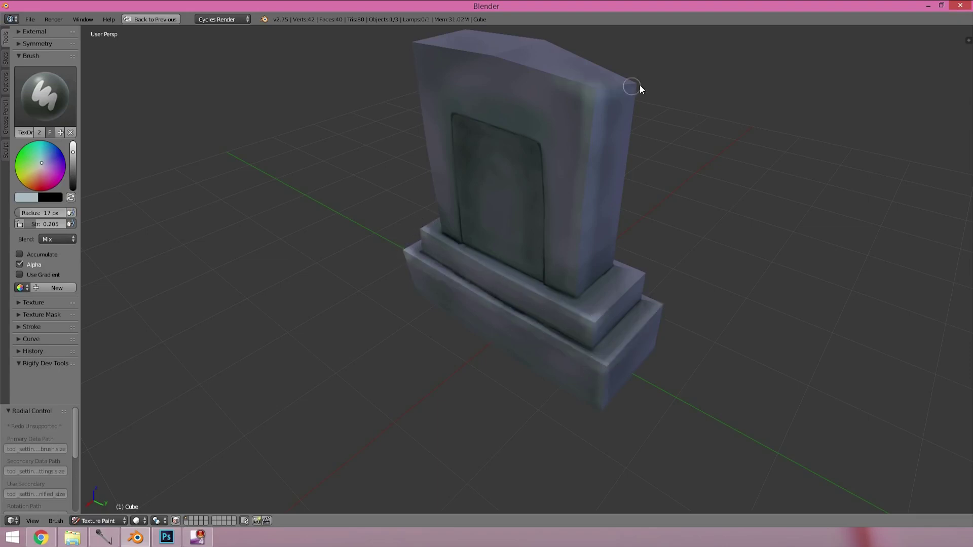
{"action": "middle_click_drag", "start_coordinate": [503, 172], "coordinate": [438, 154]}
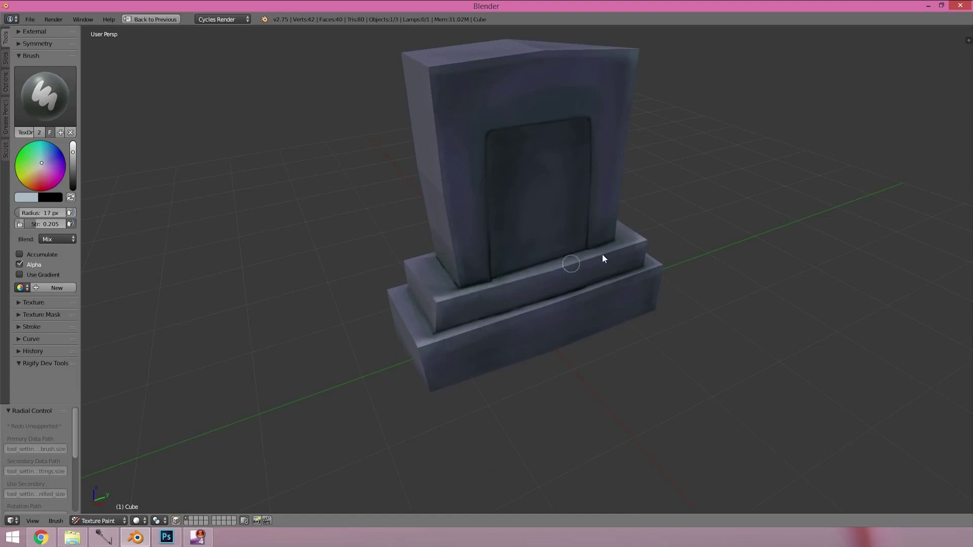
Save the painted texture image with Alt+S.
{"action": "key", "text": "ctrl+Up"}
{"action": "key", "text": "alt+s"}
{"action": "key", "text": "ctrl+Up"}
{"action": "scroll", "coordinate": [537, 223], "scroll_direction": "up", "scroll_amount": 5}
{"action": "middle_click_drag", "start_coordinate": [538, 224], "coordinate": [532, 293], "text": "shift"}
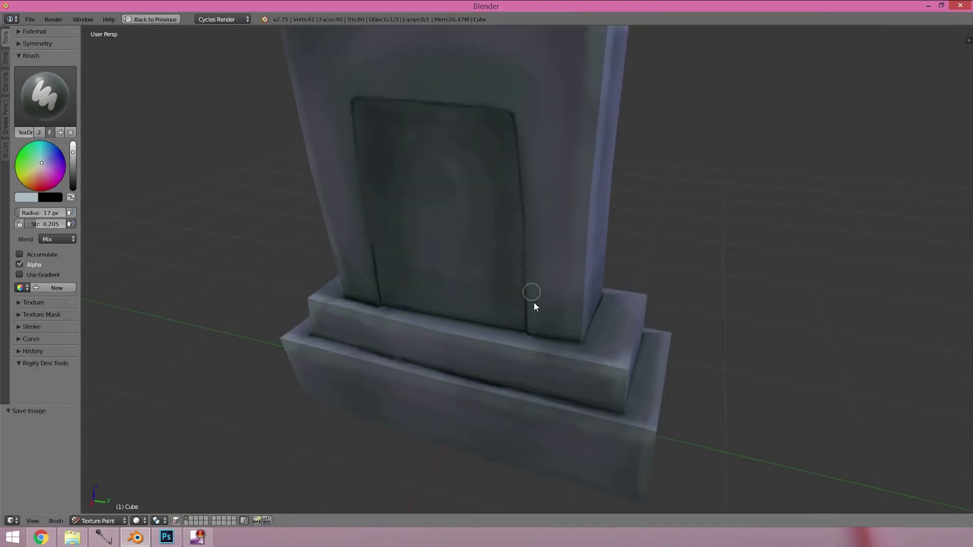
Set the brush to a 6 px radius and 0.685 strength.
{"action": "key", "text": "shift+f"}
{"action": "left_click", "coordinate": [543, 266]}
{"action": "scroll", "coordinate": [565, 236], "scroll_direction": "down", "scroll_amount": 5}
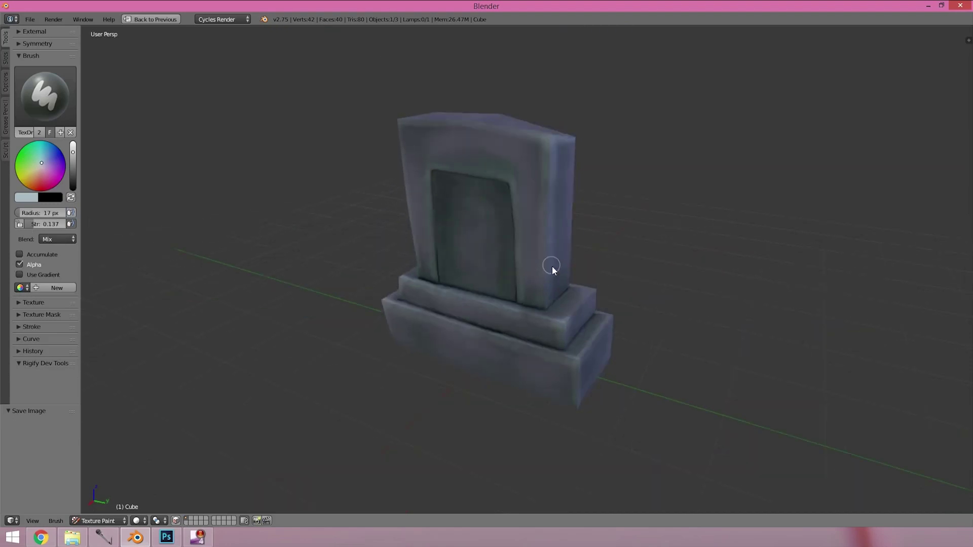
{"action": "key", "text": "shift+f"}
{"action": "left_click", "coordinate": [543, 167]}
{"action": "key", "text": "f"}
{"action": "left_click", "coordinate": [570, 160]}
{"action": "scroll", "coordinate": [570, 161], "scroll_direction": "up", "scroll_amount": 3}
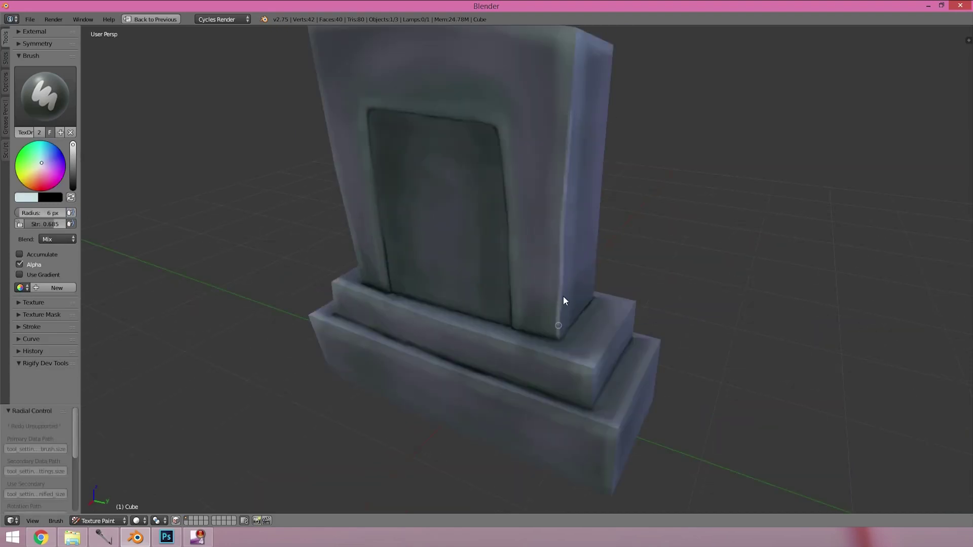
Brighten the step's corner edge and the lower step's top edge with light paint.
{"action": "left_click_drag", "start_coordinate": [628, 311], "coordinate": [591, 371]}
{"action": "middle_click_drag", "start_coordinate": [635, 451], "coordinate": [487, 348]}
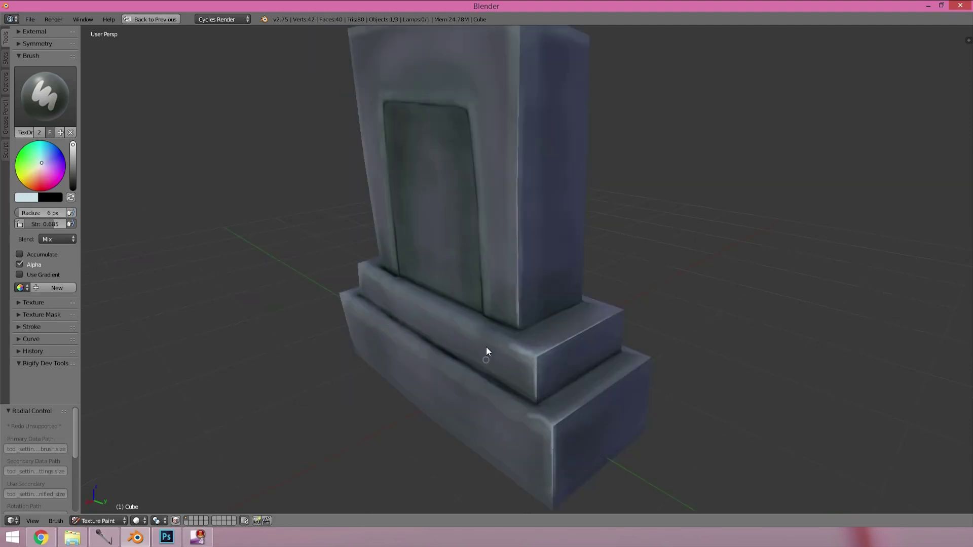
{"action": "left_click_drag", "start_coordinate": [595, 394], "coordinate": [555, 421]}
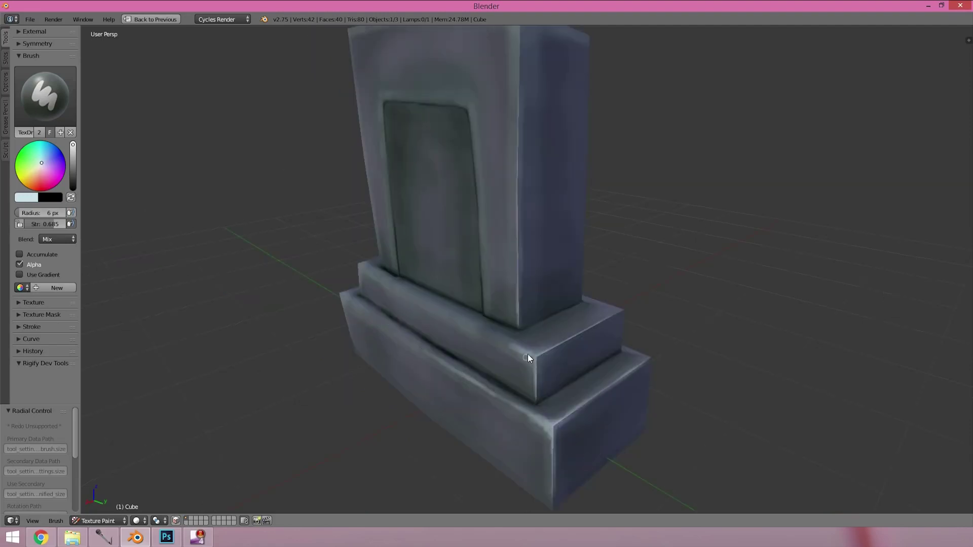
{"action": "mouse_move", "coordinate": [430, 305]}
{"action": "middle_mouse_down"}
{"action": "mouse_move", "coordinate": [567, 250]}
{"action": "mouse_move", "coordinate": [551, 101]}
{"action": "mouse_move", "coordinate": [521, 120]}
{"action": "middle_mouse_up"}
{"action": "scroll", "coordinate": [572, 96], "scroll_direction": "down", "scroll_amount": 3}
{"action": "scroll", "coordinate": [513, 139], "scroll_direction": "up", "scroll_amount": 5}
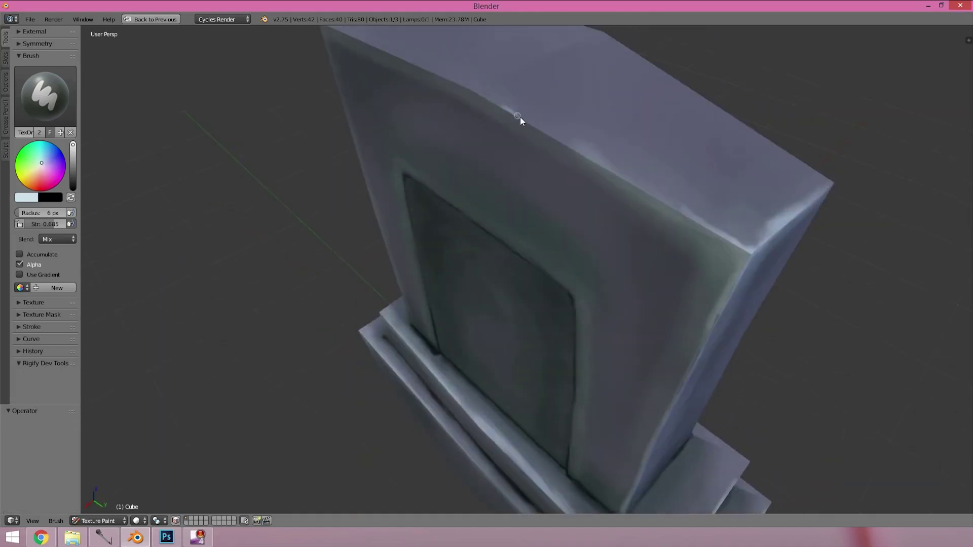
{"action": "scroll", "coordinate": [465, 111], "scroll_direction": "down", "scroll_amount": 3}
{"action": "middle_click_drag", "start_coordinate": [456, 126], "coordinate": [521, 152]}
{"action": "scroll", "coordinate": [442, 105], "scroll_direction": "up", "scroll_amount": 3}
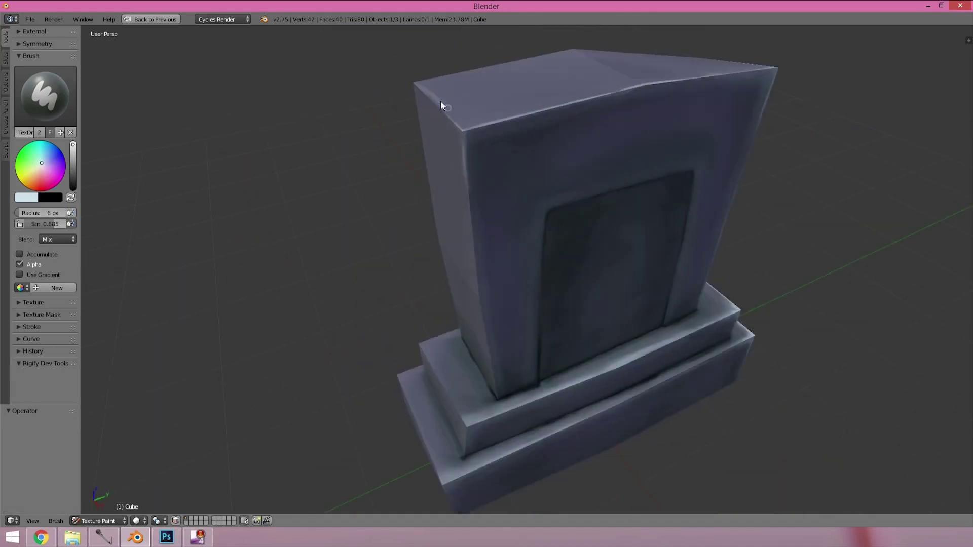
Paint light strokes along the tombstone edges and near the column edge.
{"action": "left_click_drag", "start_coordinate": [462, 136], "coordinate": [484, 406]}
{"action": "middle_click_drag", "start_coordinate": [484, 406], "coordinate": [466, 411]}
{"action": "scroll", "coordinate": [467, 412], "scroll_direction": "up", "scroll_amount": 3}
{"action": "left_click_drag", "start_coordinate": [475, 405], "coordinate": [488, 481]}
{"action": "middle_click_drag", "start_coordinate": [487, 481], "coordinate": [660, 354]}
{"action": "left_click_drag", "start_coordinate": [659, 324], "coordinate": [661, 291]}
{"action": "scroll", "coordinate": [655, 206], "scroll_direction": "up", "scroll_amount": 2}
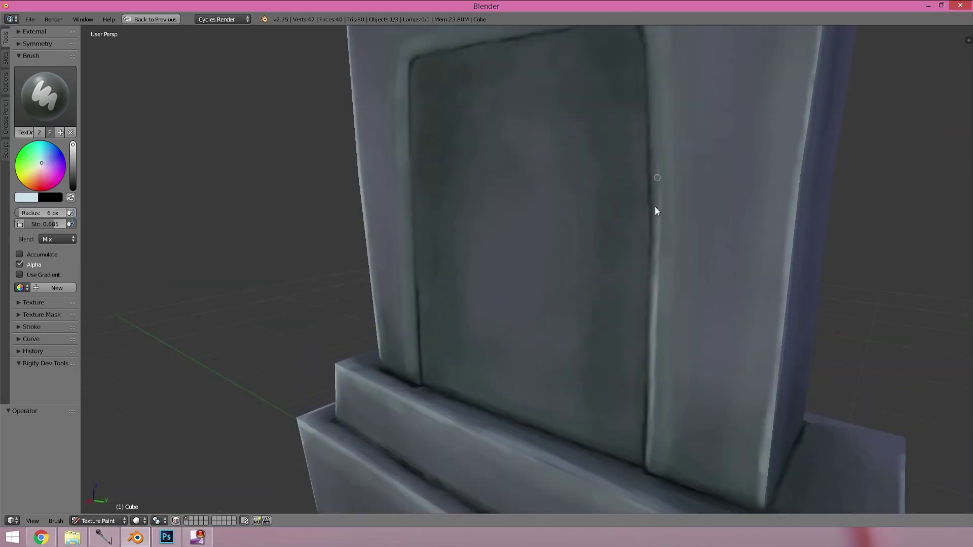
{"action": "scroll", "coordinate": [649, 168], "scroll_direction": "up", "scroll_amount": 2}
{"action": "scroll", "coordinate": [639, 123], "scroll_direction": "down", "scroll_amount": 2}
Highlight the inset panel's top and left edges.
{"action": "left_click_drag", "start_coordinate": [733, 161], "coordinate": [625, 163]}
{"action": "middle_click_drag", "start_coordinate": [536, 182], "coordinate": [490, 203]}
{"action": "left_click_drag", "start_coordinate": [490, 203], "coordinate": [495, 434]}
{"action": "scroll", "coordinate": [554, 308], "scroll_direction": "up", "scroll_amount": 2}
{"action": "scroll", "coordinate": [555, 304], "scroll_direction": "down", "scroll_amount": 3}
{"action": "middle_click_drag", "start_coordinate": [615, 265], "coordinate": [156, 182]}
Adjust the brush to 43 px radius and 0.192 strength, then 9 px radius.
{"action": "key", "text": "shift+f"}
{"action": "key", "text": "f"}
{"action": "left_click", "coordinate": [591, 270]}
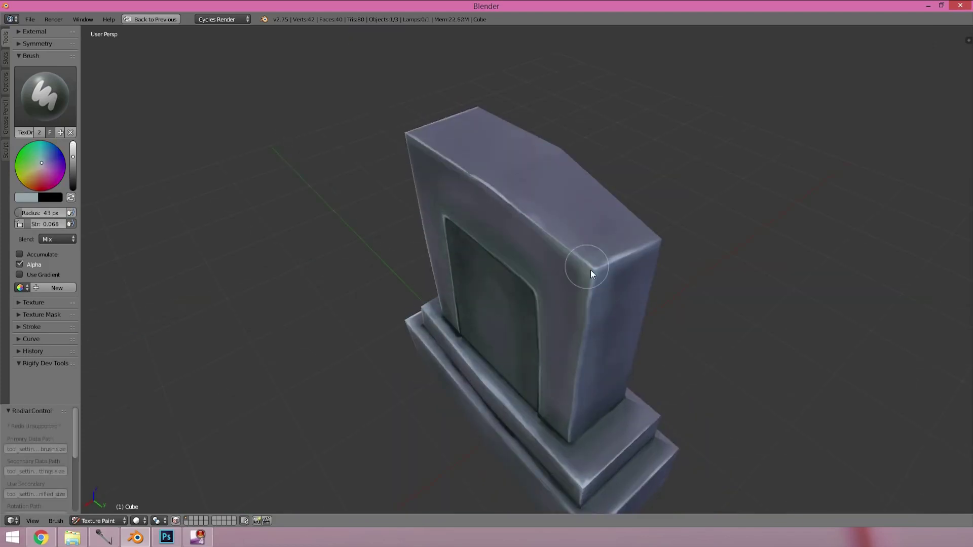
{"action": "middle_click_drag", "start_coordinate": [642, 253], "coordinate": [522, 174]}
{"action": "key", "text": "shift+f"}
{"action": "left_click", "coordinate": [516, 171]}
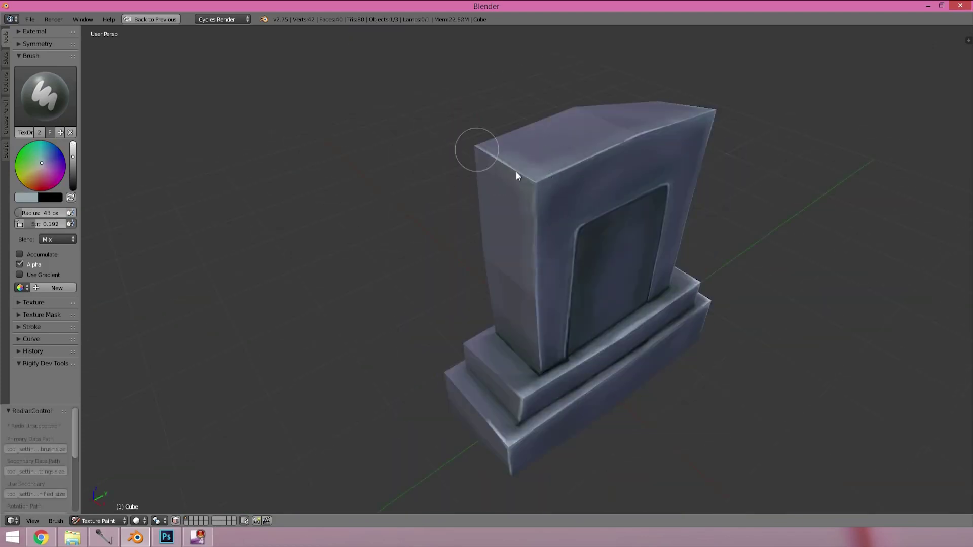
{"action": "scroll", "coordinate": [598, 153], "scroll_direction": "up", "scroll_amount": 2}
{"action": "key", "text": "f"}
{"action": "left_click", "coordinate": [552, 422]}
{"action": "mouse_move", "coordinate": [552, 422]}
{"action": "middle_mouse_down"}
{"action": "mouse_move", "coordinate": [610, 479]}
{"action": "mouse_move", "coordinate": [475, 302]}
{"action": "middle_mouse_up"}
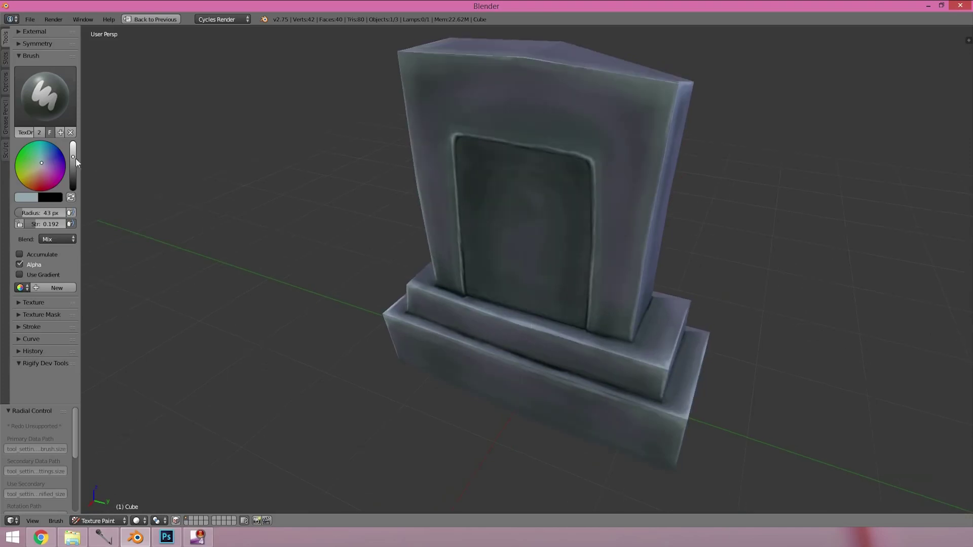
Switch the paint colour to dark grey with 0.411 brush strength.
{"action": "key", "text": "s"}
{"action": "key", "text": "shift+f"}
{"action": "left_click", "coordinate": [473, 298]}
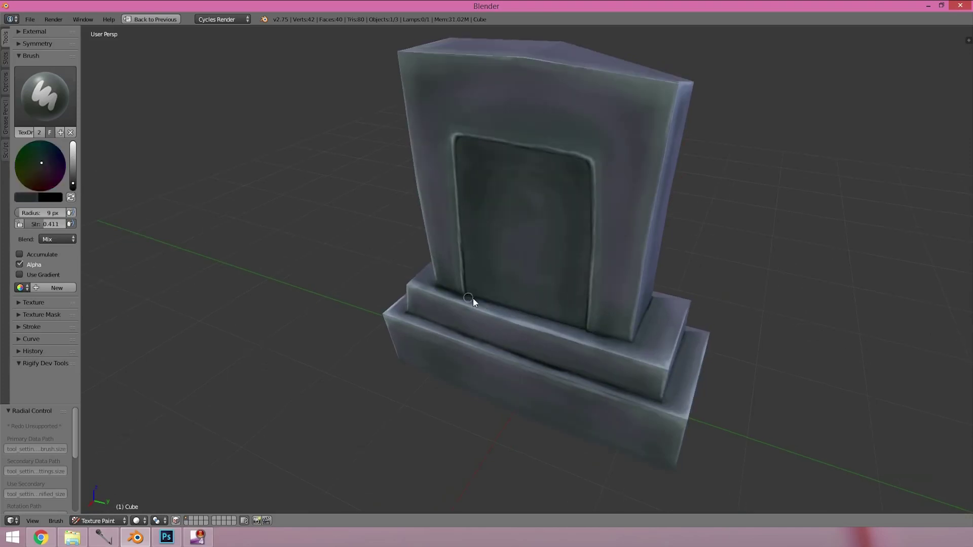
{"action": "middle_click_drag", "start_coordinate": [571, 330], "coordinate": [619, 332]}
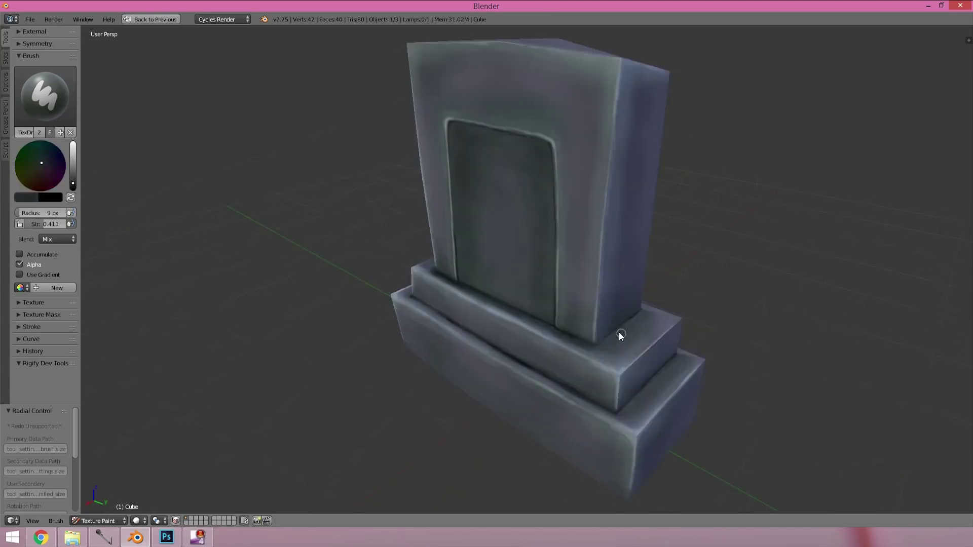
Resize the brush from 24 px to 23 px, then down to 7 px.
{"action": "key", "text": "f"}
{"action": "left_click", "coordinate": [617, 415]}
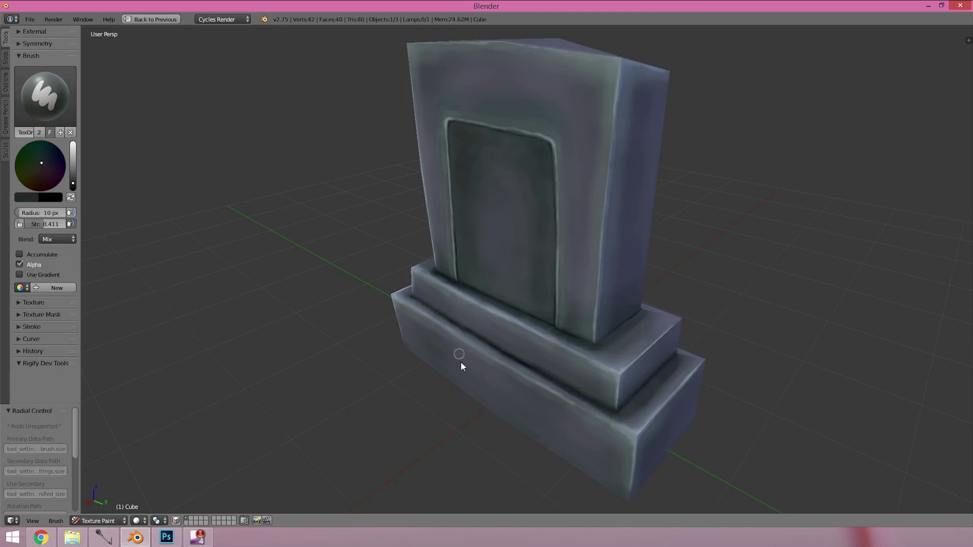
{"action": "middle_click_drag", "start_coordinate": [460, 365], "coordinate": [424, 376]}
{"action": "key", "text": "f"}
{"action": "left_click", "coordinate": [588, 441]}
{"action": "middle_click_drag", "start_coordinate": [587, 441], "coordinate": [700, 430]}
{"action": "mouse_move", "coordinate": [545, 438]}
{"action": "middle_mouse_down"}
{"action": "mouse_move", "coordinate": [585, 373]}
{"action": "mouse_move", "coordinate": [620, 358]}
{"action": "middle_mouse_up"}
{"action": "key", "text": "f"}
{"action": "left_click", "coordinate": [620, 358]}
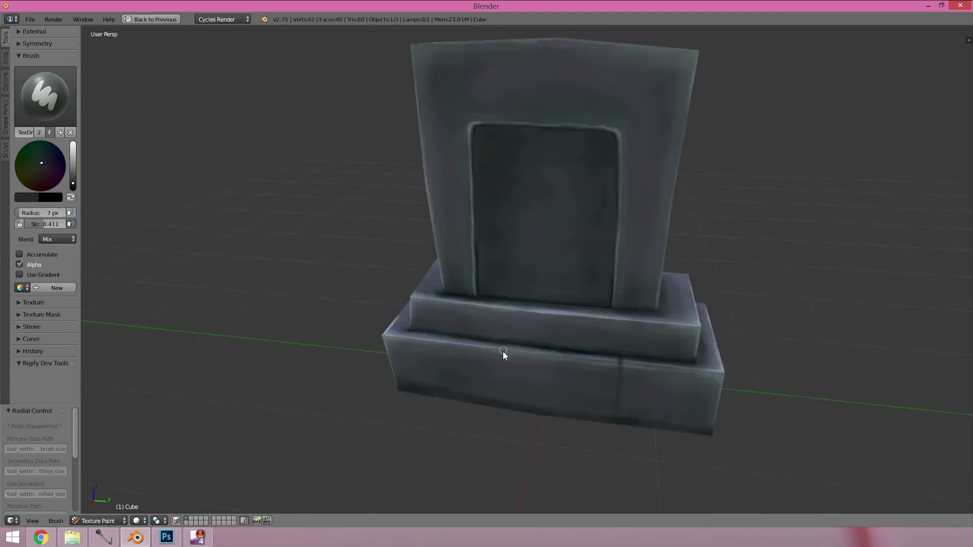
Set the brush strength to 0.740.
{"action": "middle_click_drag", "start_coordinate": [512, 354], "coordinate": [443, 354]}
{"action": "mouse_move", "coordinate": [458, 404]}
{"action": "middle_mouse_down"}
{"action": "mouse_move", "coordinate": [494, 308]}
{"action": "mouse_move", "coordinate": [585, 334]}
{"action": "mouse_move", "coordinate": [574, 408]}
{"action": "middle_mouse_up"}
{"action": "scroll", "coordinate": [573, 408], "scroll_direction": "up", "scroll_amount": 4}
{"action": "key", "text": "shift+f"}
{"action": "left_click", "coordinate": [587, 347]}
Paint a dark vertical seam down the lower base block.
{"action": "middle_click_drag", "start_coordinate": [587, 344], "coordinate": [660, 362]}
{"action": "mouse_move", "coordinate": [587, 350]}
{"action": "middle_mouse_down"}
{"action": "mouse_move", "coordinate": [464, 374]}
{"action": "mouse_move", "coordinate": [447, 415]}
{"action": "mouse_move", "coordinate": [351, 469]}
{"action": "middle_mouse_up"}
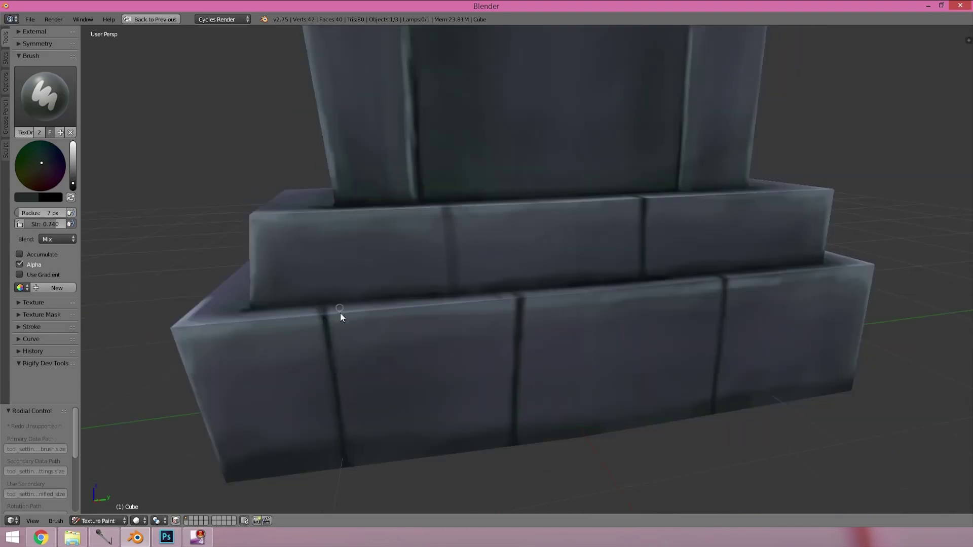
{"action": "middle_click_drag", "start_coordinate": [479, 359], "coordinate": [455, 437]}
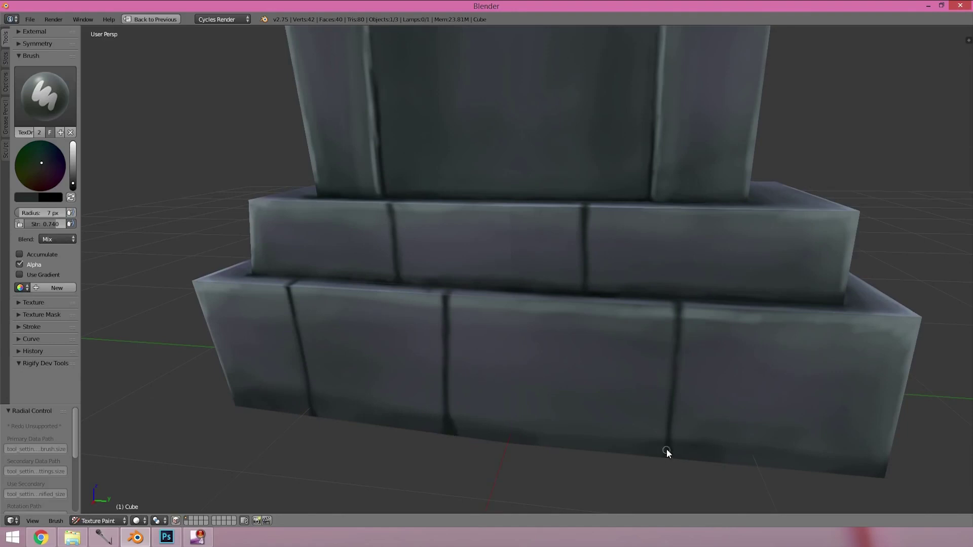
{"action": "mouse_move", "coordinate": [847, 473]}
{"action": "middle_mouse_down"}
{"action": "mouse_move", "coordinate": [730, 485]}
{"action": "mouse_move", "coordinate": [654, 474]}
{"action": "middle_mouse_up"}
{"action": "scroll", "coordinate": [646, 470], "scroll_direction": "up", "scroll_amount": 5}
{"action": "mouse_move", "coordinate": [543, 381]}
{"action": "middle_mouse_down"}
{"action": "mouse_move", "coordinate": [209, 419]}
{"action": "mouse_move", "coordinate": [458, 228]}
{"action": "middle_mouse_up"}
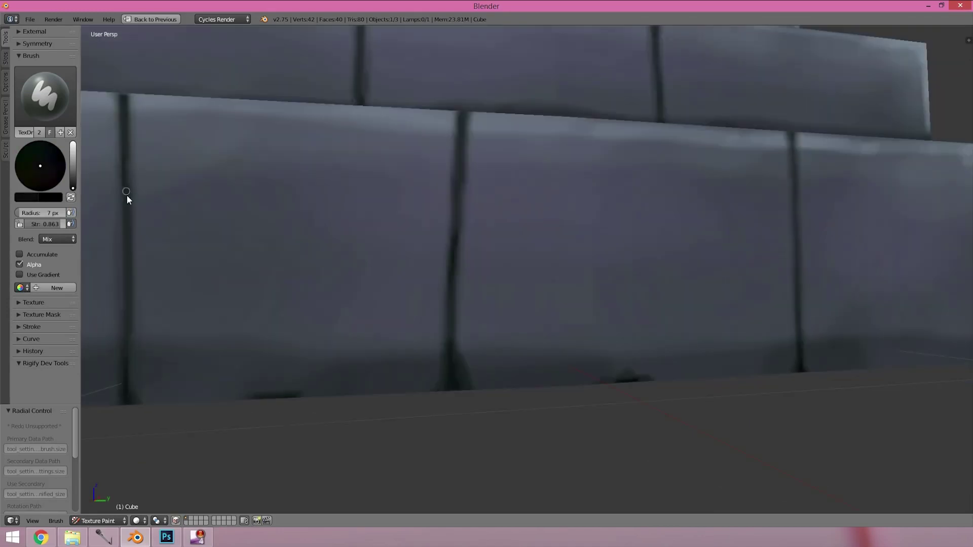
{"action": "scroll", "coordinate": [506, 391], "scroll_direction": "down", "scroll_amount": 6}
{"action": "mouse_move", "coordinate": [506, 392]}
{"action": "middle_mouse_down"}
{"action": "mouse_move", "coordinate": [577, 332]}
{"action": "mouse_move", "coordinate": [496, 297]}
{"action": "middle_mouse_up"}
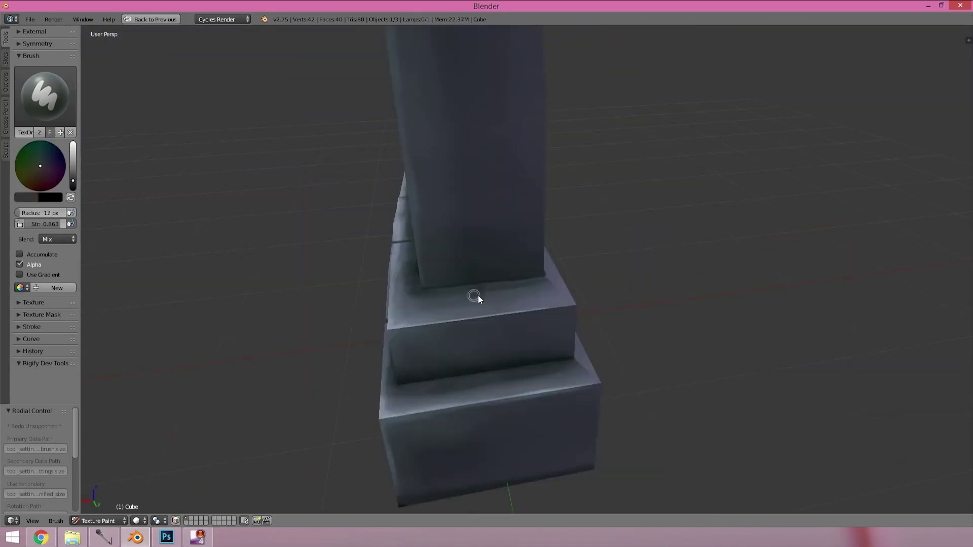
{"action": "middle_click_drag", "start_coordinate": [489, 374], "coordinate": [434, 362]}
{"action": "left_click_drag", "start_coordinate": [459, 355], "coordinate": [466, 446]}
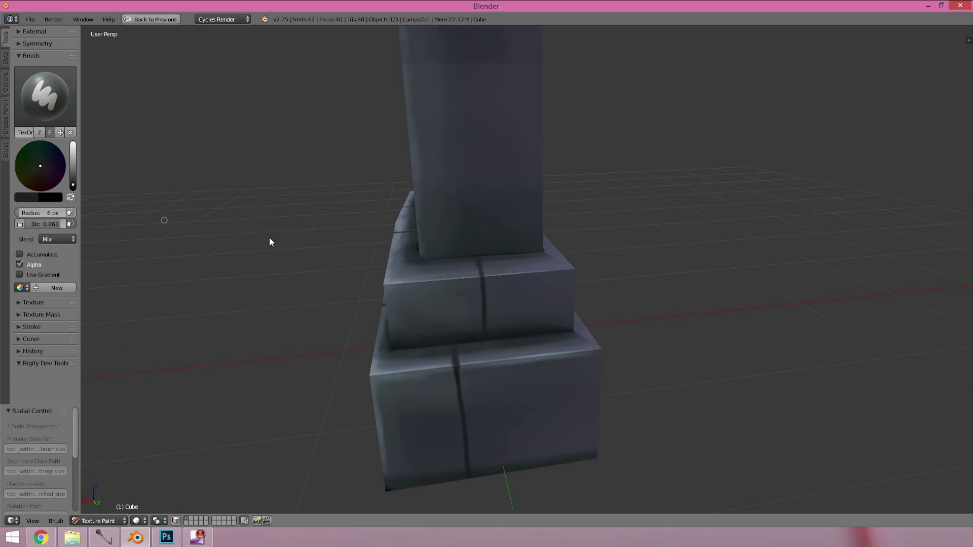
{"action": "middle_click_drag", "start_coordinate": [462, 407], "coordinate": [587, 411]}
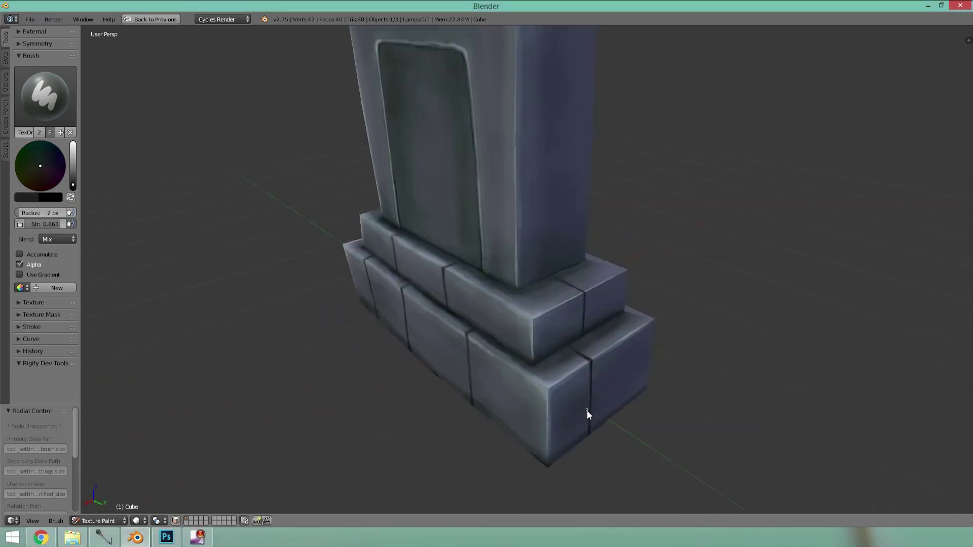
{"action": "scroll", "coordinate": [506, 295], "scroll_direction": "up", "scroll_amount": 5}
Shrink the brush for finer seams and review the whole stepped base.
{"action": "key", "text": "f"}
{"action": "left_click", "coordinate": [476, 310]}
{"action": "scroll", "coordinate": [465, 248], "scroll_direction": "up", "scroll_amount": 2}
{"action": "mouse_move", "coordinate": [477, 321]}
{"action": "middle_mouse_down"}
{"action": "mouse_move", "coordinate": [222, 336]}
{"action": "mouse_move", "coordinate": [604, 278]}
{"action": "mouse_move", "coordinate": [335, 242]}
{"action": "middle_mouse_up"}
{"action": "scroll", "coordinate": [489, 235], "scroll_direction": "down", "scroll_amount": 1}
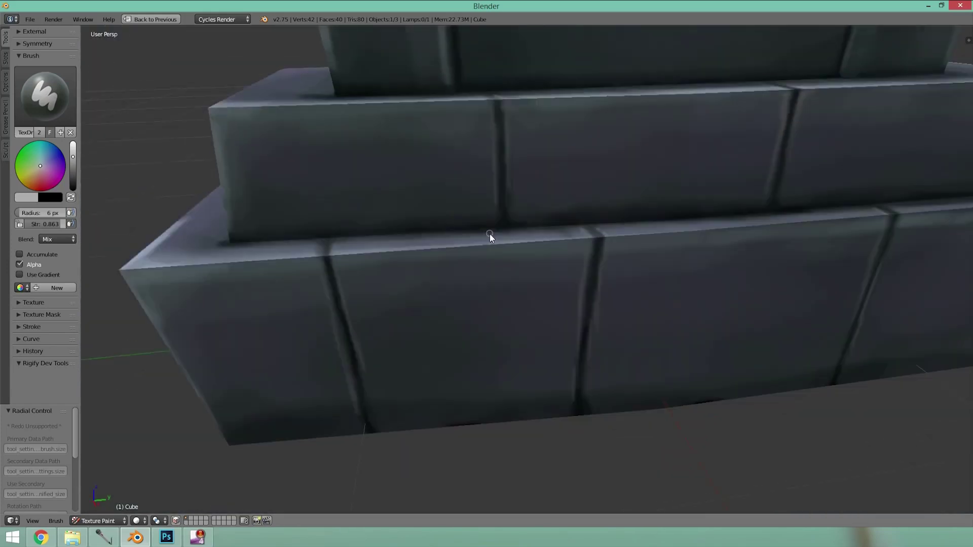
{"action": "scroll", "coordinate": [590, 247], "scroll_direction": "down", "scroll_amount": 5}
{"action": "mouse_move", "coordinate": [590, 247]}
{"action": "middle_mouse_down"}
{"action": "mouse_move", "coordinate": [565, 296]}
{"action": "mouse_move", "coordinate": [573, 274]}
{"action": "middle_mouse_up"}
{"action": "scroll", "coordinate": [589, 274], "scroll_direction": "down", "scroll_amount": 1}
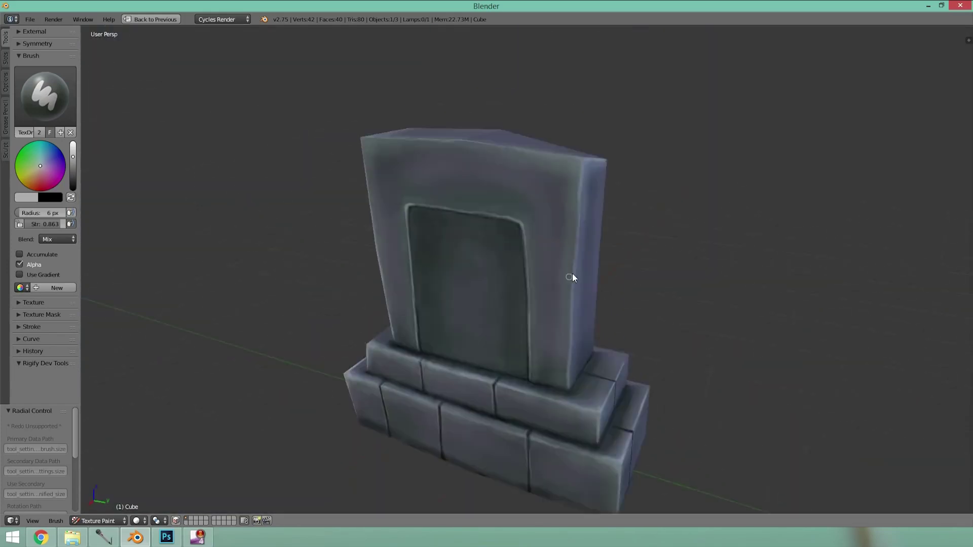
{"action": "scroll", "coordinate": [573, 273], "scroll_direction": "up", "scroll_amount": 6}
In near-black, paint three inscription lines and a small circle on the tablet.
{"action": "key", "text": "s"}
{"action": "scroll", "coordinate": [445, 238], "scroll_direction": "down", "scroll_amount": 1}
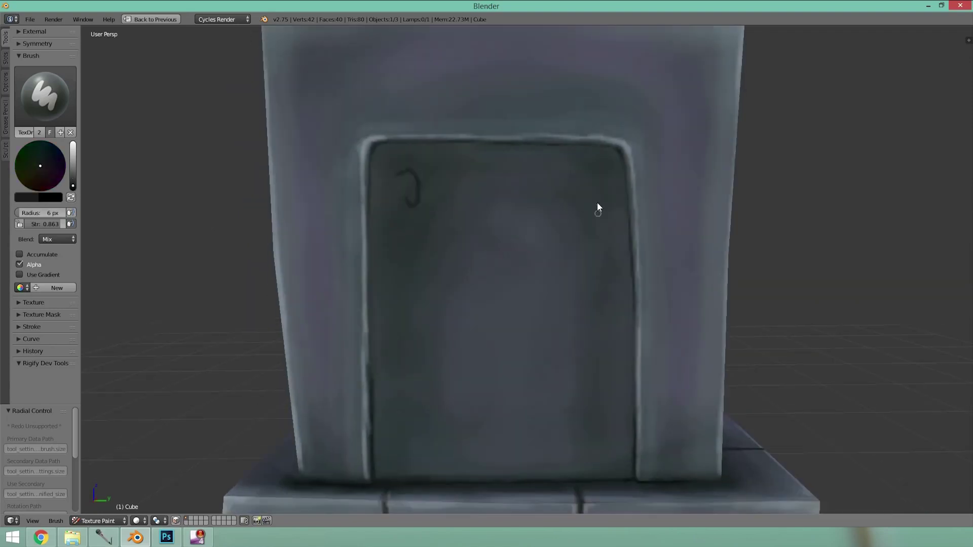
{"action": "left_click_drag", "start_coordinate": [428, 248], "coordinate": [583, 246]}
{"action": "left_click_drag", "start_coordinate": [431, 304], "coordinate": [537, 304]}
{"action": "left_click_drag", "start_coordinate": [423, 360], "coordinate": [593, 360]}
{"action": "mouse_move", "coordinate": [435, 420]}
{"action": "left_mouse_down"}
{"action": "mouse_move", "coordinate": [524, 420]}
{"action": "mouse_move", "coordinate": [484, 439]}
{"action": "left_mouse_up"}
{"action": "left_click_drag", "start_coordinate": [547, 413], "coordinate": [593, 409]}
{"action": "left_click_drag", "start_coordinate": [431, 418], "coordinate": [467, 416]}
With a 3 px white brush, highlight the third line and finish the bottom-right bracket.
{"action": "key", "text": "x"}
{"action": "key", "text": "f"}
{"action": "left_click", "coordinate": [481, 247]}
{"action": "left_click_drag", "start_coordinate": [518, 358], "coordinate": [530, 358]}
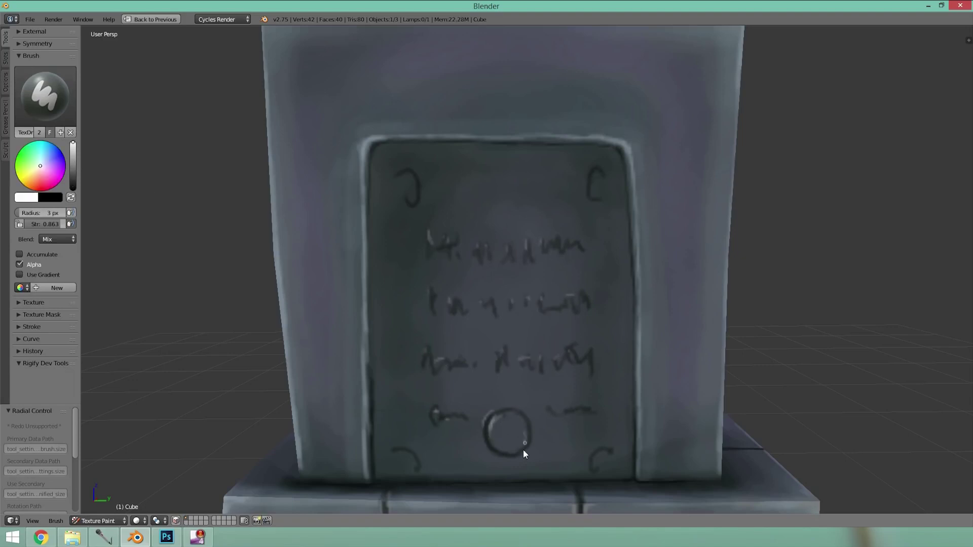
{"action": "left_click_drag", "start_coordinate": [592, 452], "coordinate": [590, 468]}
With a larger black brush, darken the tablet's left, right and bottom inner edges.
{"action": "key", "text": "x"}
{"action": "key", "text": "f"}
{"action": "left_click", "coordinate": [383, 181]}
{"action": "mouse_move", "coordinate": [383, 181]}
{"action": "left_mouse_down"}
{"action": "mouse_move", "coordinate": [377, 147]}
{"action": "mouse_move", "coordinate": [374, 226]}
{"action": "left_mouse_up"}
{"action": "left_click_drag", "start_coordinate": [621, 162], "coordinate": [622, 213]}
{"action": "mouse_move", "coordinate": [383, 481]}
{"action": "left_mouse_down"}
{"action": "mouse_move", "coordinate": [613, 472]}
{"action": "mouse_move", "coordinate": [623, 319]}
{"action": "left_mouse_up"}
{"action": "middle_click_drag", "start_coordinate": [376, 374], "coordinate": [539, 378]}
{"action": "scroll", "coordinate": [539, 378], "scroll_direction": "down", "scroll_amount": 4}
Zoom in on the stepped base and paint a dark crack on a base brick.
{"action": "key", "text": "x"}
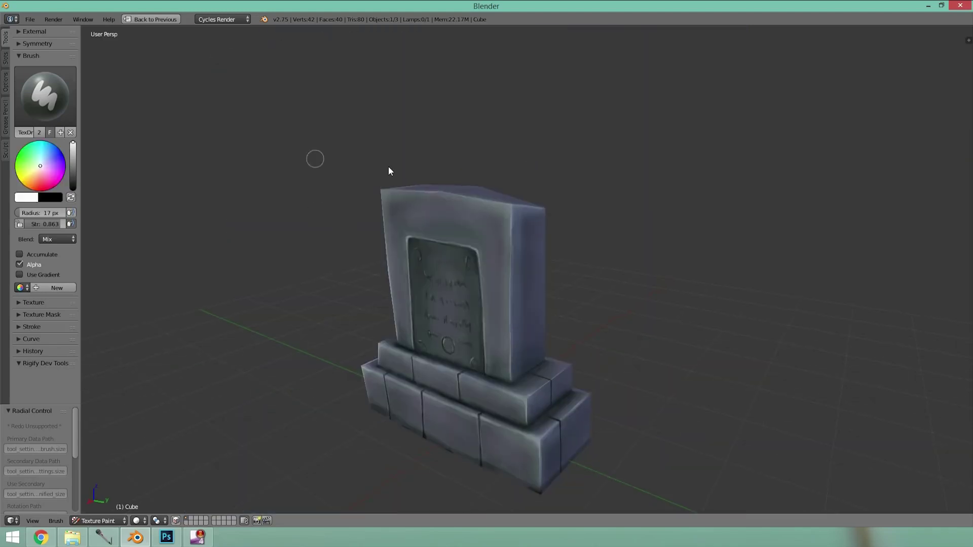
{"action": "scroll", "coordinate": [409, 251], "scroll_direction": "up", "scroll_amount": 4}
{"action": "mouse_move", "coordinate": [461, 294]}
{"action": "middle_mouse_down"}
{"action": "mouse_move", "coordinate": [351, 324]}
{"action": "mouse_move", "coordinate": [616, 441]}
{"action": "middle_mouse_up"}
{"action": "scroll", "coordinate": [278, 346], "scroll_direction": "up", "scroll_amount": 3}
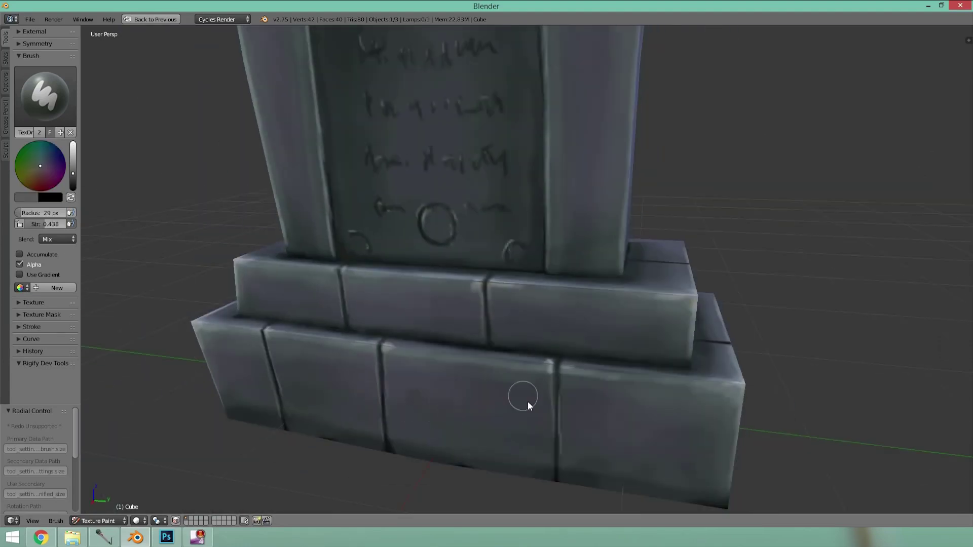
{"action": "scroll", "coordinate": [346, 303], "scroll_direction": "up", "scroll_amount": 3}
{"action": "scroll", "coordinate": [471, 365], "scroll_direction": "up", "scroll_amount": 3}
{"action": "left_click_drag", "start_coordinate": [459, 373], "coordinate": [441, 441]}
Adjust brush size and colour, then paint a dark crack on the headstone's top edge.
{"action": "key", "text": "s"}
{"action": "key", "text": "bracketleft"}
{"action": "key", "text": "bracketleft"}
{"action": "key", "text": "bracketleft"}
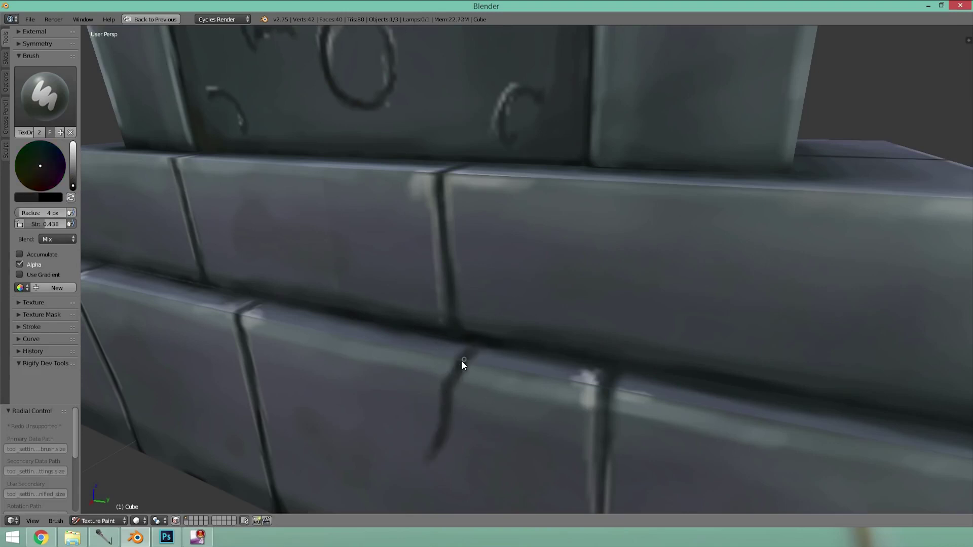
{"action": "key", "text": "ctrl+z"}
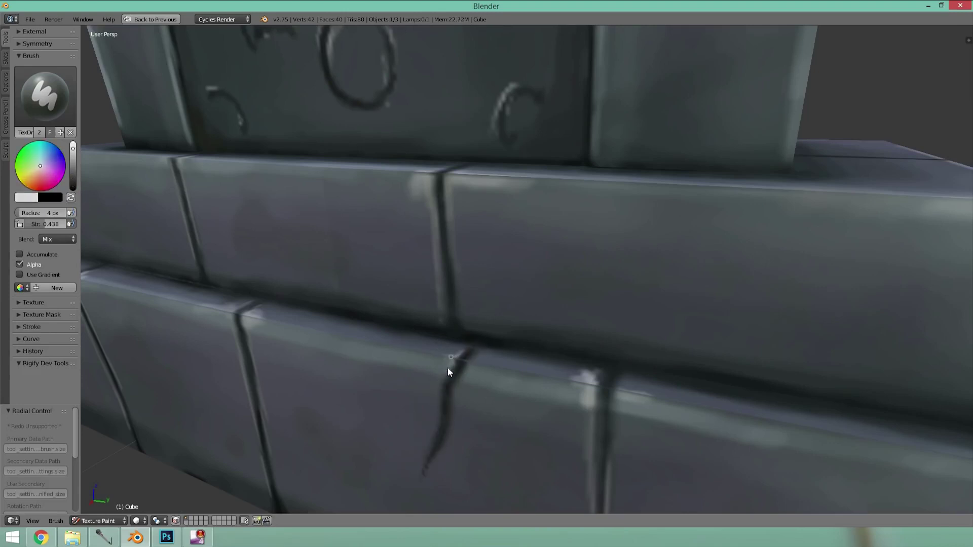
{"action": "scroll", "coordinate": [555, 356], "scroll_direction": "down", "scroll_amount": 8}
{"action": "key", "text": "s"}
{"action": "scroll", "coordinate": [162, 187], "scroll_direction": "up", "scroll_amount": 4}
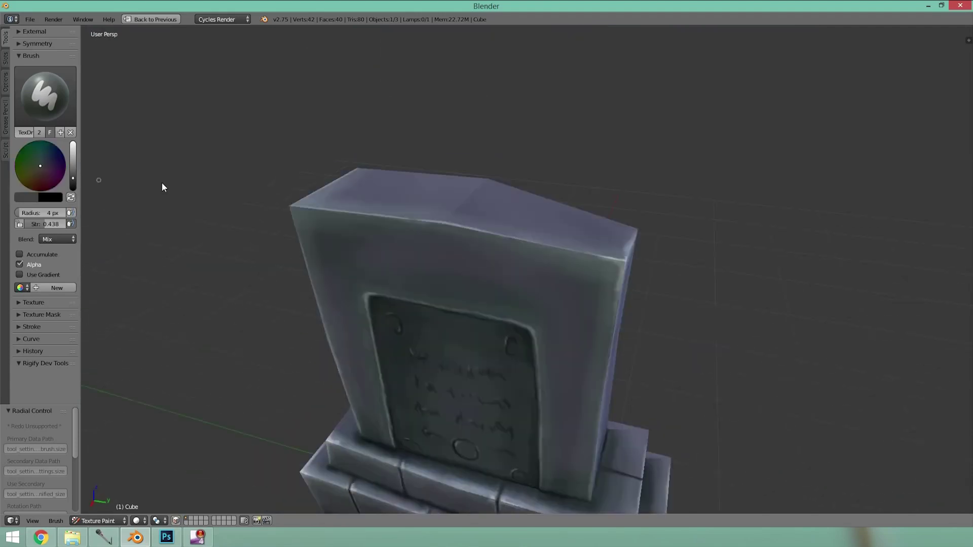
{"action": "scroll", "coordinate": [483, 263], "scroll_direction": "up", "scroll_amount": 2}
{"action": "left_click_drag", "start_coordinate": [597, 238], "coordinate": [594, 198]}
Sample a light stone colour and paint a highlight beside the top crack with a 7 px brush.
{"action": "key", "text": "s"}
{"action": "key", "text": "bracketleft"}
{"action": "key", "text": "bracketleft"}
{"action": "key", "text": "bracketleft"}
{"action": "scroll", "coordinate": [563, 218], "scroll_direction": "up", "scroll_amount": 2}
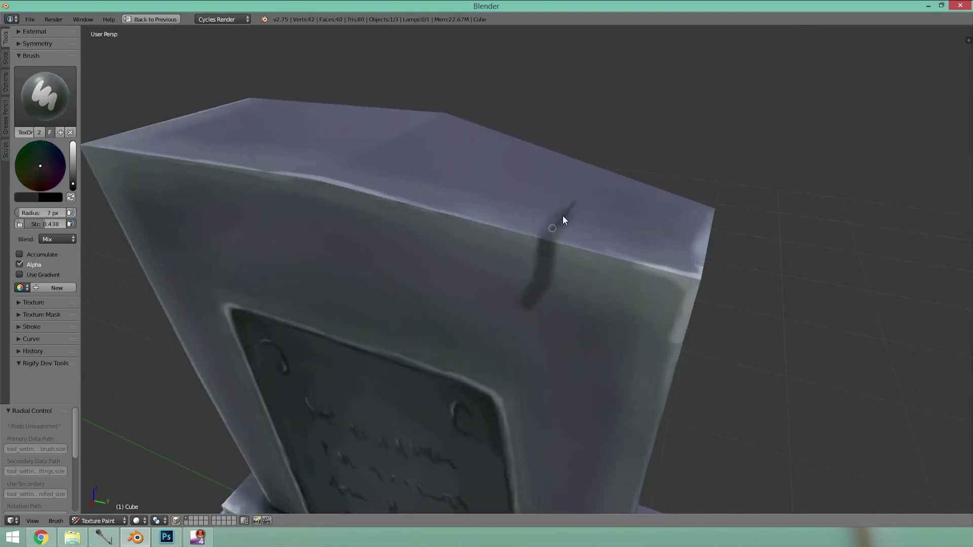
{"action": "key", "text": "s"}
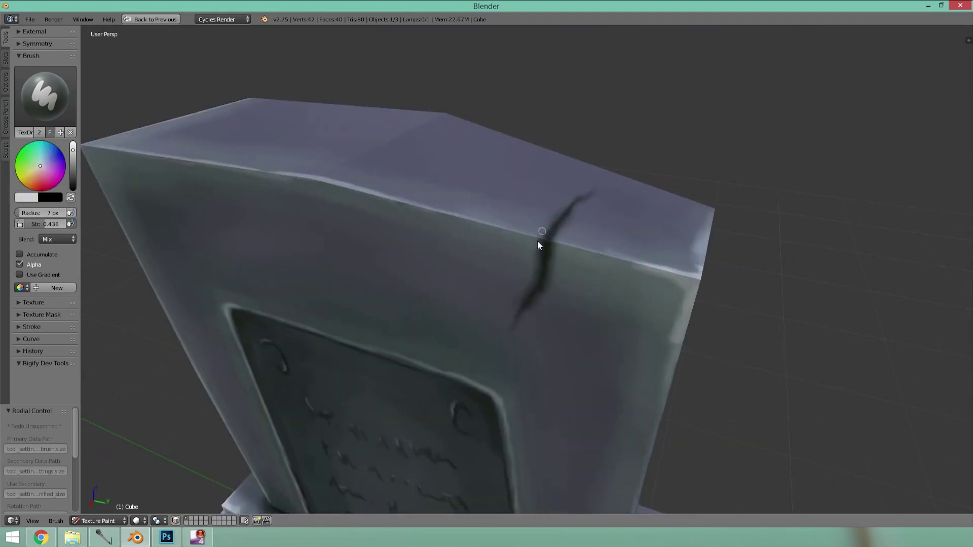
{"action": "left_click_drag", "start_coordinate": [547, 286], "coordinate": [529, 314]}
{"action": "scroll", "coordinate": [527, 384], "scroll_direction": "down", "scroll_amount": 5}
{"action": "scroll", "coordinate": [527, 384], "scroll_direction": "down", "scroll_amount": 2}
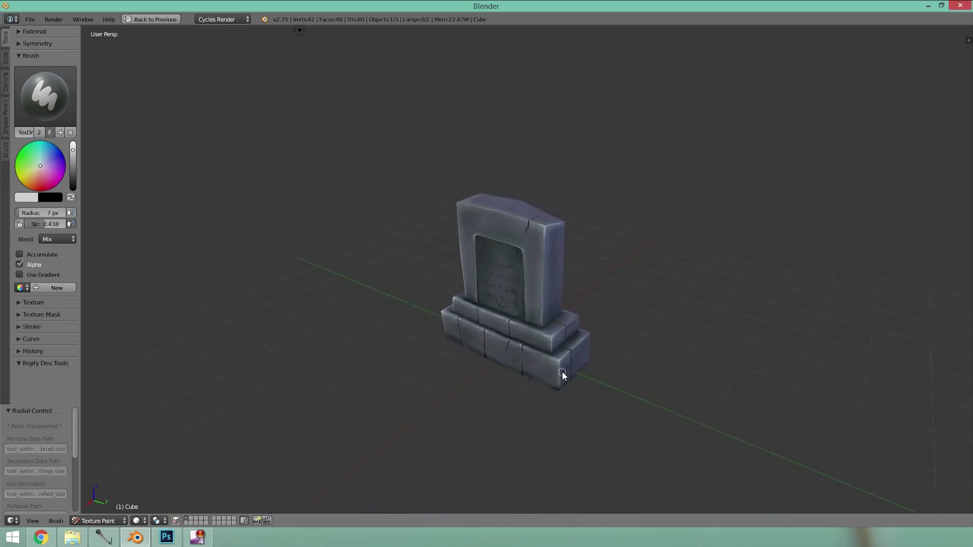
Sample a dark colour, shrink the brush to 5 px at higher strength, and darken both pillars' inner edges.
{"action": "middle_click_drag", "start_coordinate": [562, 372], "coordinate": [539, 323]}
{"action": "scroll", "coordinate": [539, 324], "scroll_direction": "up", "scroll_amount": 3}
{"action": "scroll", "coordinate": [503, 317], "scroll_direction": "up", "scroll_amount": 4}
{"action": "key", "text": "s"}
{"action": "key", "text": "bracketleft"}
{"action": "key", "text": "bracketleft"}
{"action": "key", "text": "shift+f"}
{"action": "left_click", "coordinate": [388, 262]}
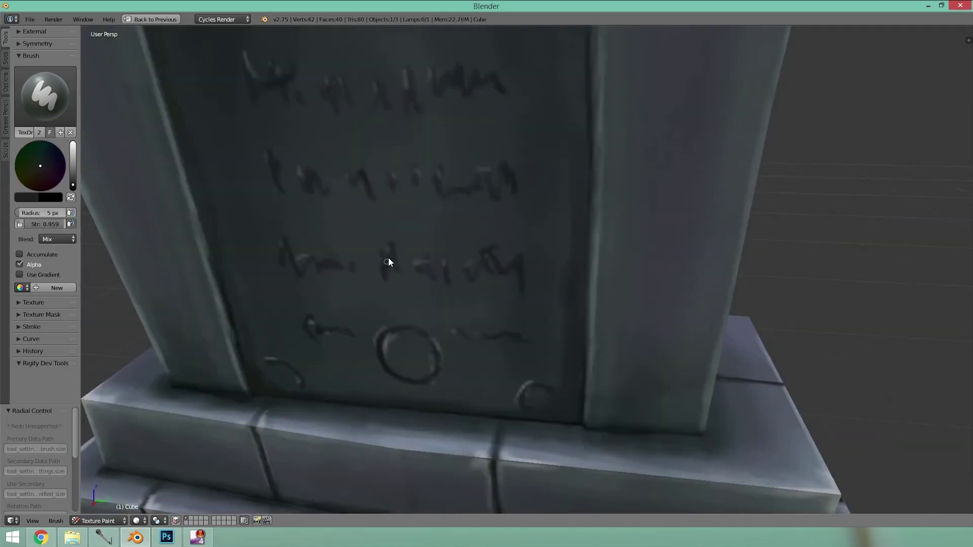
{"action": "left_click_drag", "start_coordinate": [582, 369], "coordinate": [587, 296]}
{"action": "left_click_drag", "start_coordinate": [194, 219], "coordinate": [219, 279]}
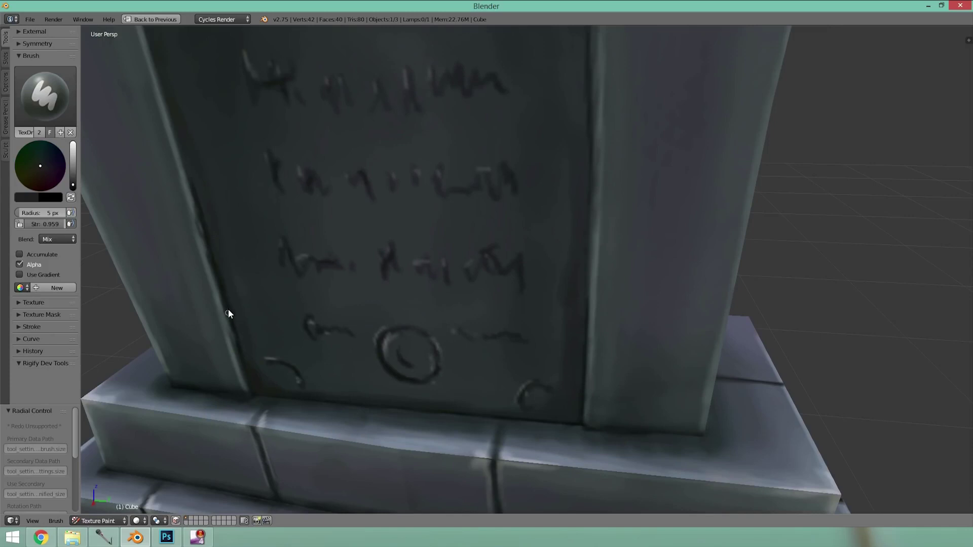
Darken the tablet's right inner edge, review the whole gravestone, and restore the multi-pane layout.
{"action": "middle_click_drag", "start_coordinate": [590, 234], "coordinate": [473, 198]}
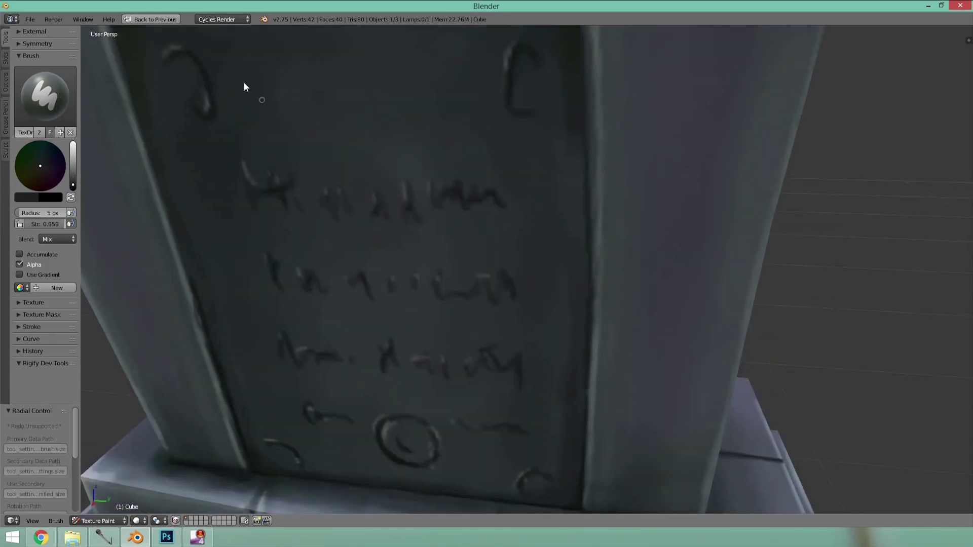
{"action": "middle_click_drag", "start_coordinate": [244, 81], "coordinate": [587, 226]}
{"action": "left_click_drag", "start_coordinate": [618, 269], "coordinate": [618, 186]}
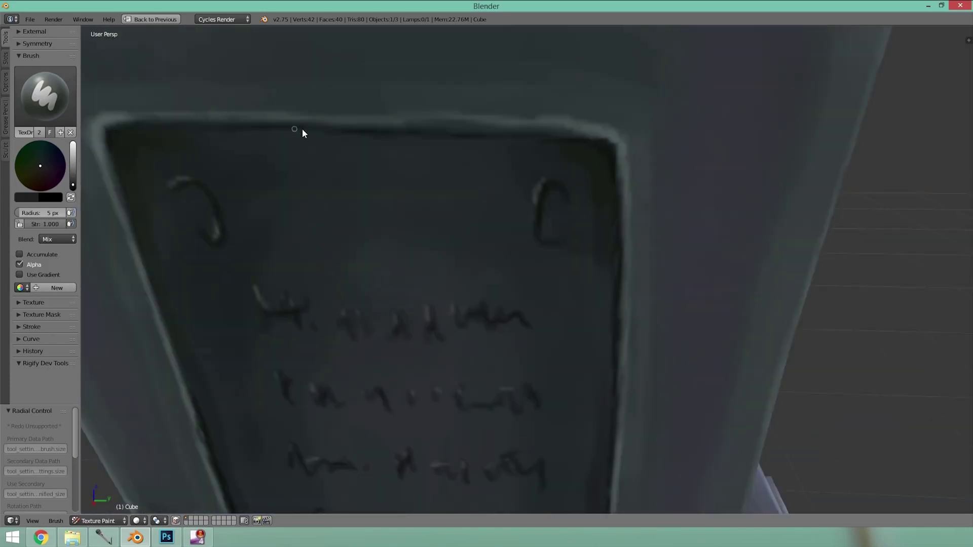
{"action": "scroll", "coordinate": [301, 188], "scroll_direction": "down", "scroll_amount": 4}
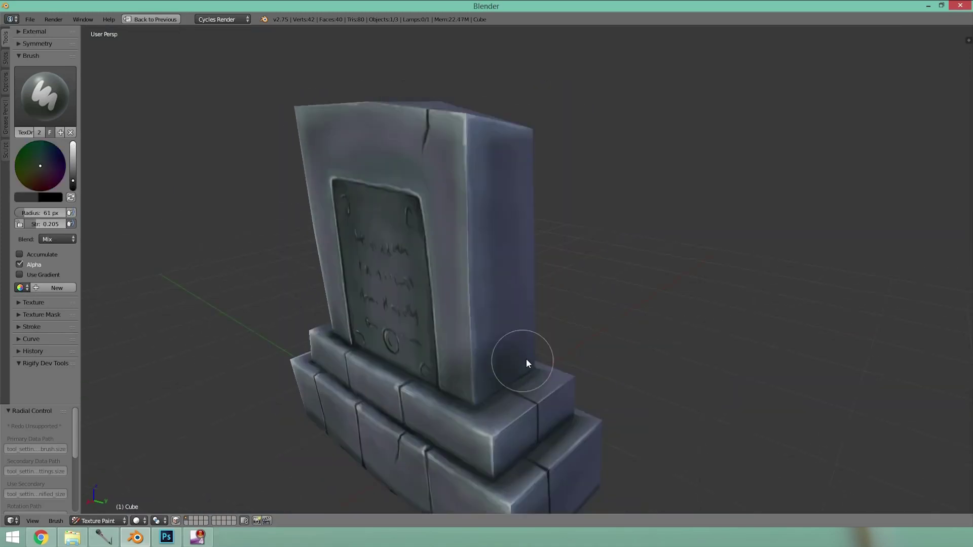
{"action": "mouse_move", "coordinate": [363, 312]}
{"action": "middle_mouse_down"}
{"action": "mouse_move", "coordinate": [521, 382]}
{"action": "mouse_move", "coordinate": [296, 408]}
{"action": "mouse_move", "coordinate": [468, 362]}
{"action": "middle_mouse_up"}
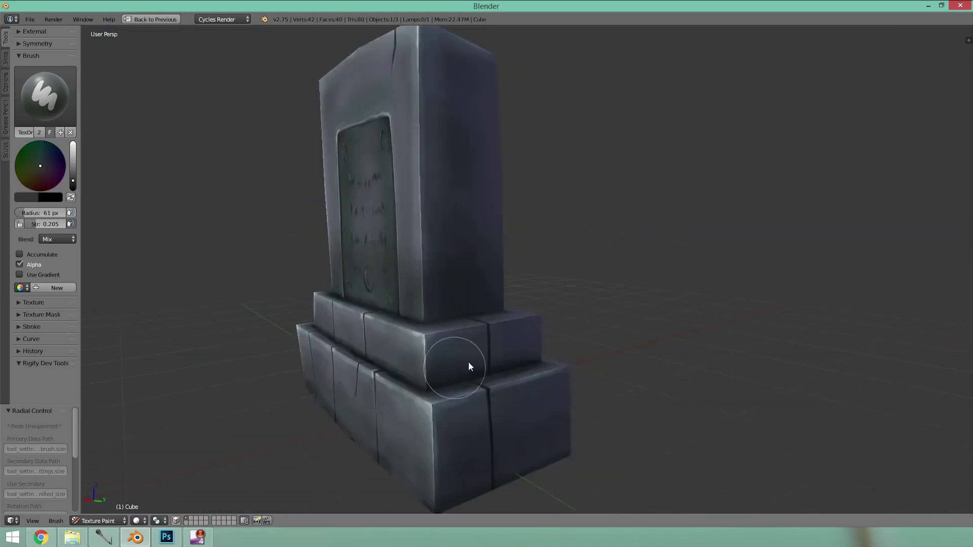
{"action": "scroll", "coordinate": [468, 361], "scroll_direction": "down", "scroll_amount": 4}
{"action": "mouse_move", "coordinate": [542, 349]}
{"action": "middle_mouse_down"}
{"action": "mouse_move", "coordinate": [462, 228]}
{"action": "mouse_move", "coordinate": [539, 393]}
{"action": "middle_mouse_up"}
{"action": "key", "text": "ctrl+Up"}
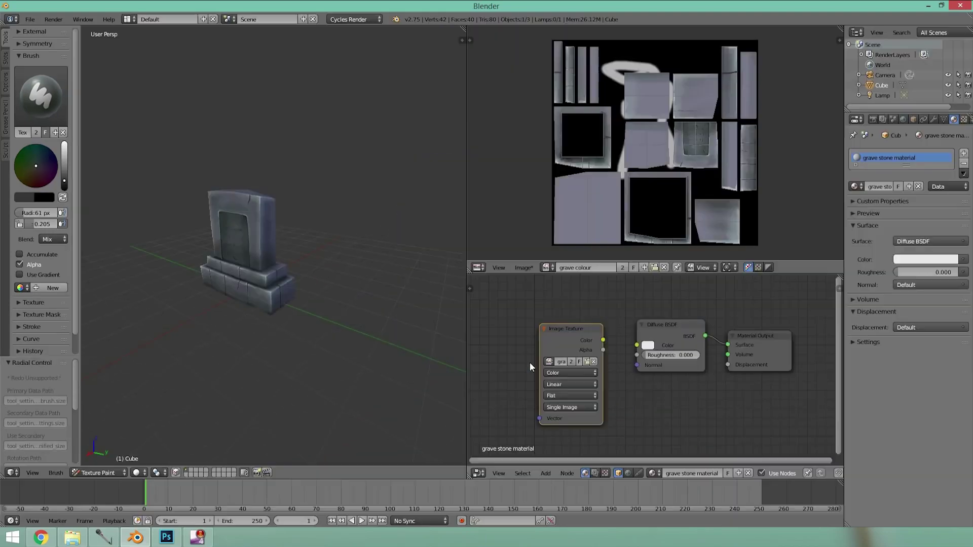
Save the painted texture, link Image Texture Color to Diffuse BSDF Color, and render from the camera.
{"action": "key", "text": "KP_0"}
{"action": "key", "text": "n"}
{"action": "left_click", "coordinate": [385, 335]}
{"action": "middle_click_drag", "start_coordinate": [304, 272], "coordinate": [173, 200]}
{"action": "key", "text": "F12"}
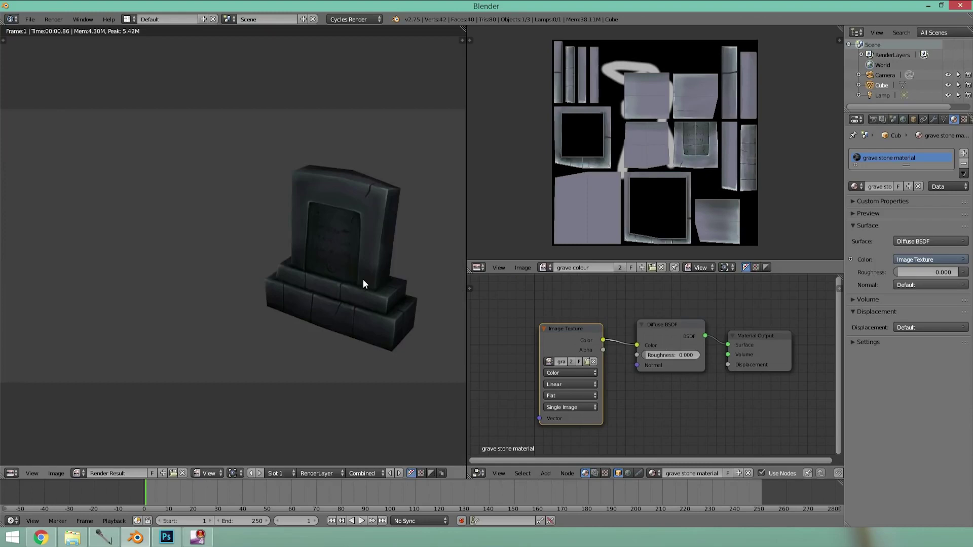